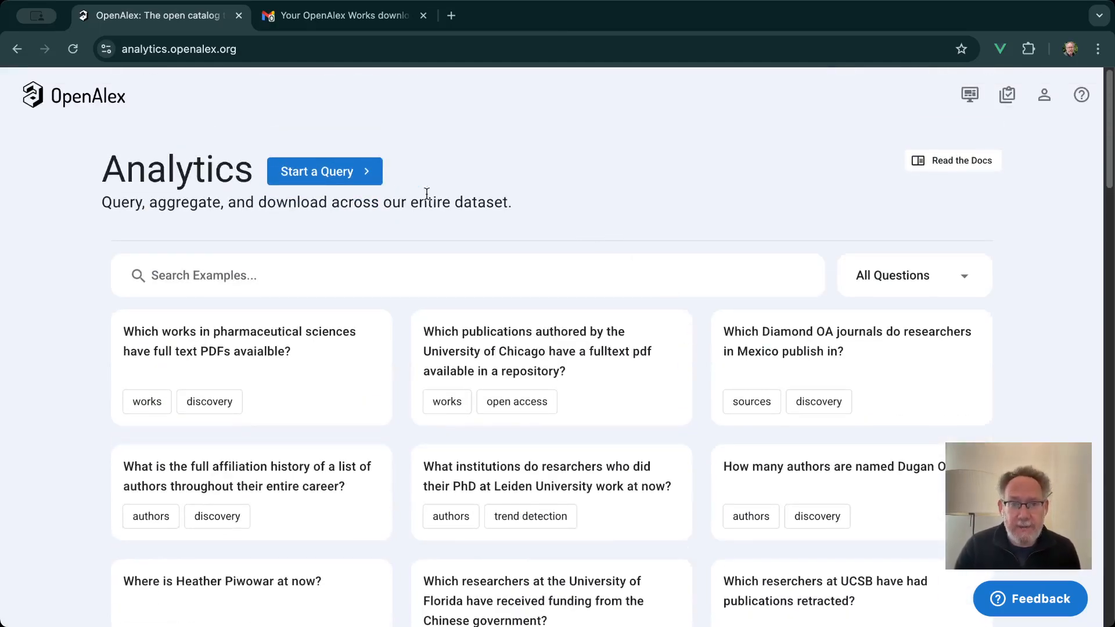
- Start a new query of all works and add the Source Name and OA Status columns to the results table
left_click(319, 176)
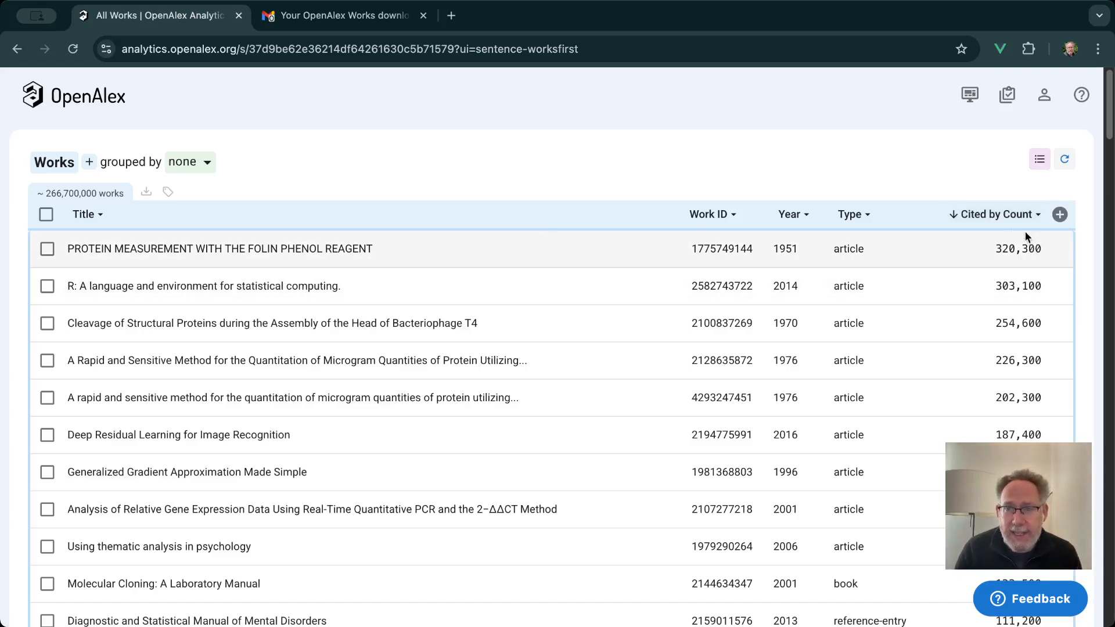
left_click(1060, 215)
scroll(685, 284, "down", 2)
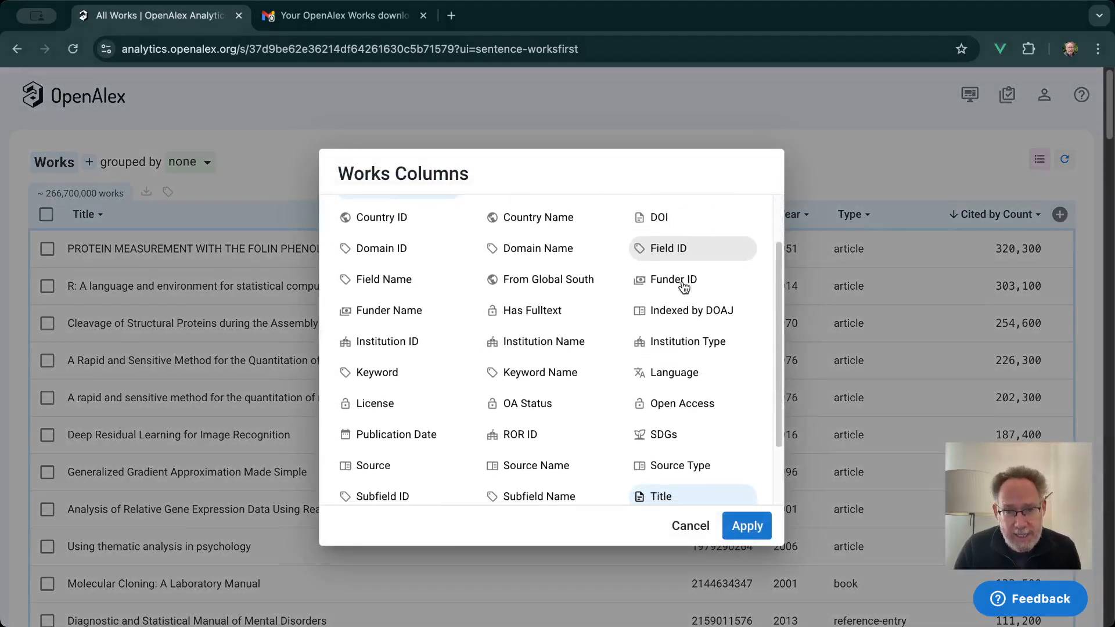
scroll(685, 286, "down", 1)
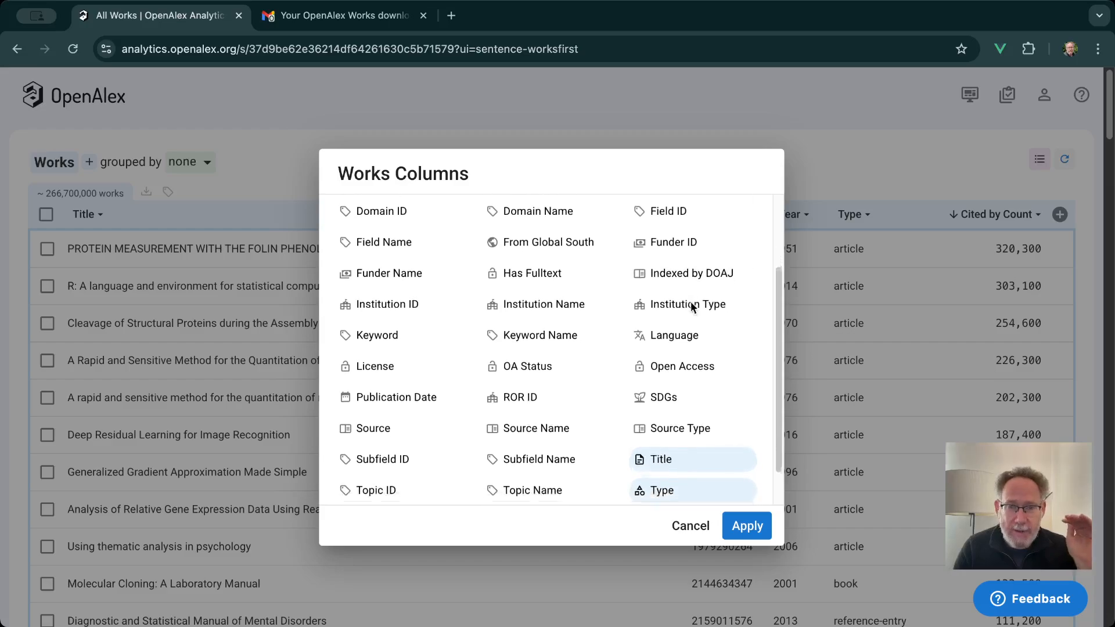
scroll(691, 307, "down", 1)
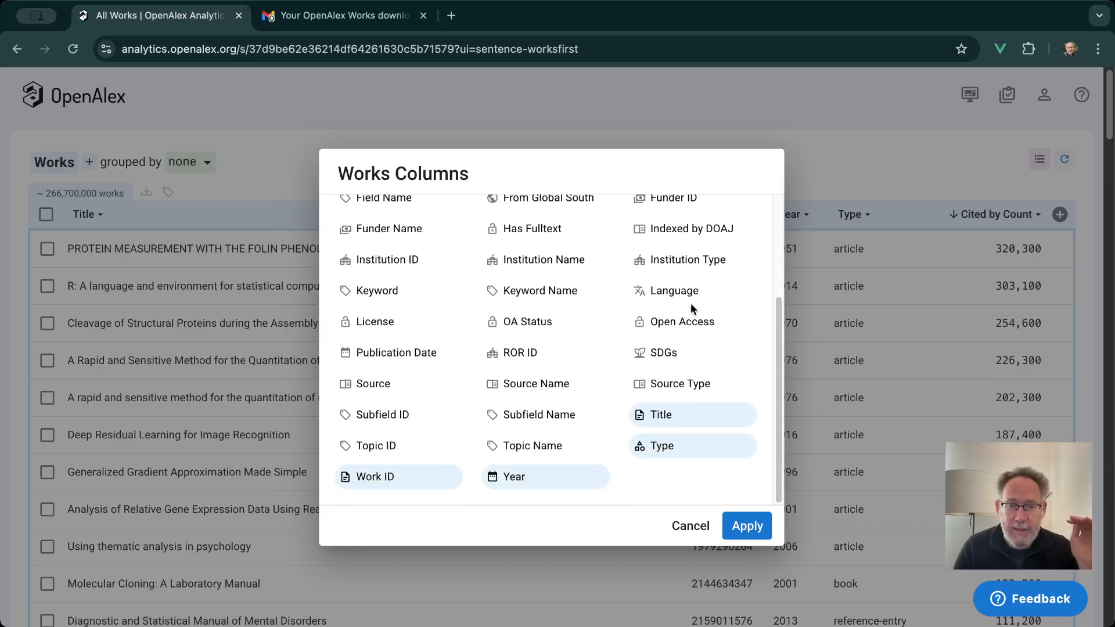
left_click(568, 393)
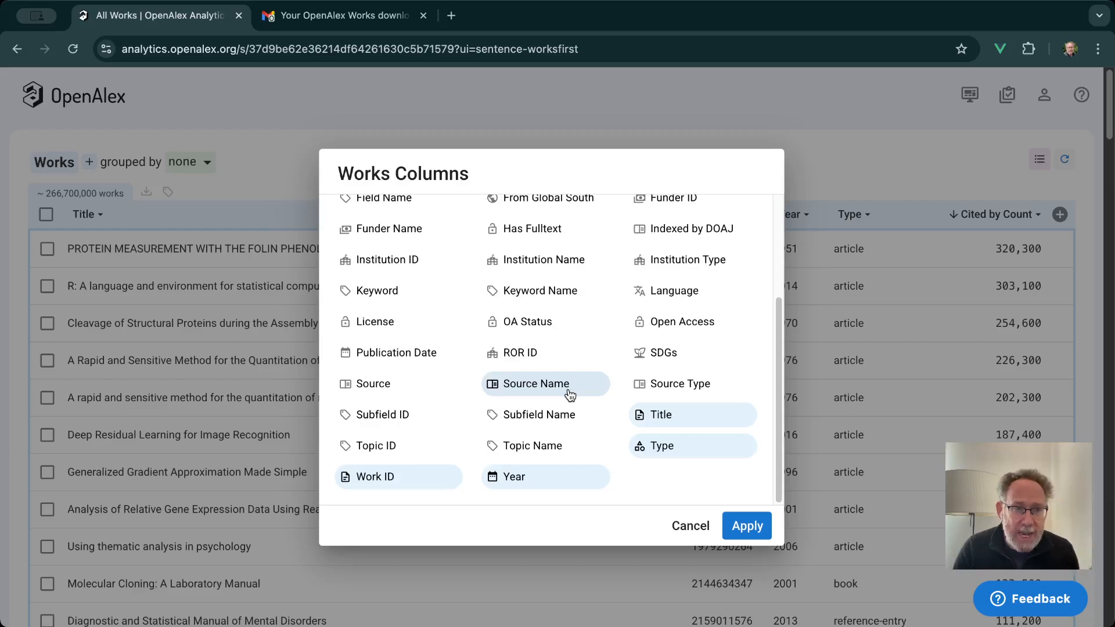
left_click(542, 331)
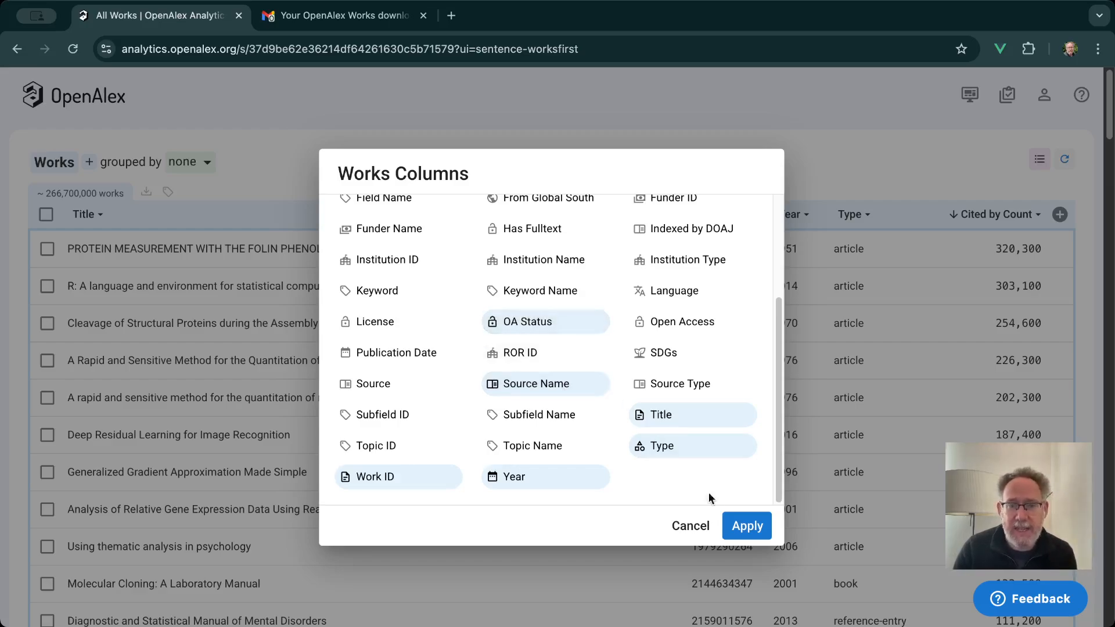
left_click(744, 526)
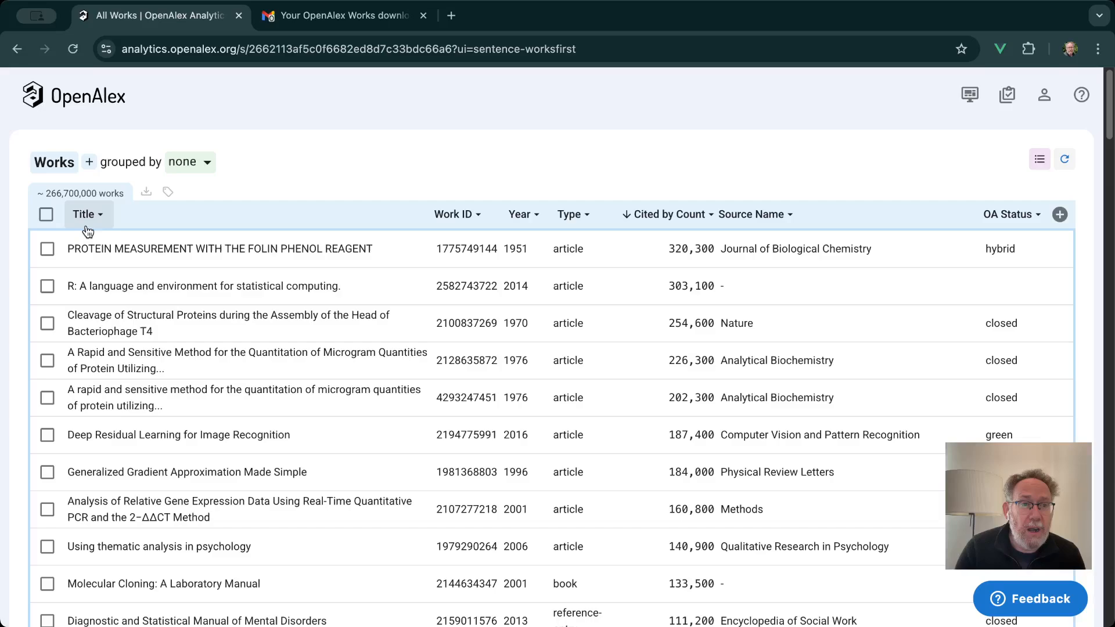
- Export all works results, beyond the current page, to CSV and check the download-ready email in Gmail before returning to OpenAlex
left_click(46, 215)
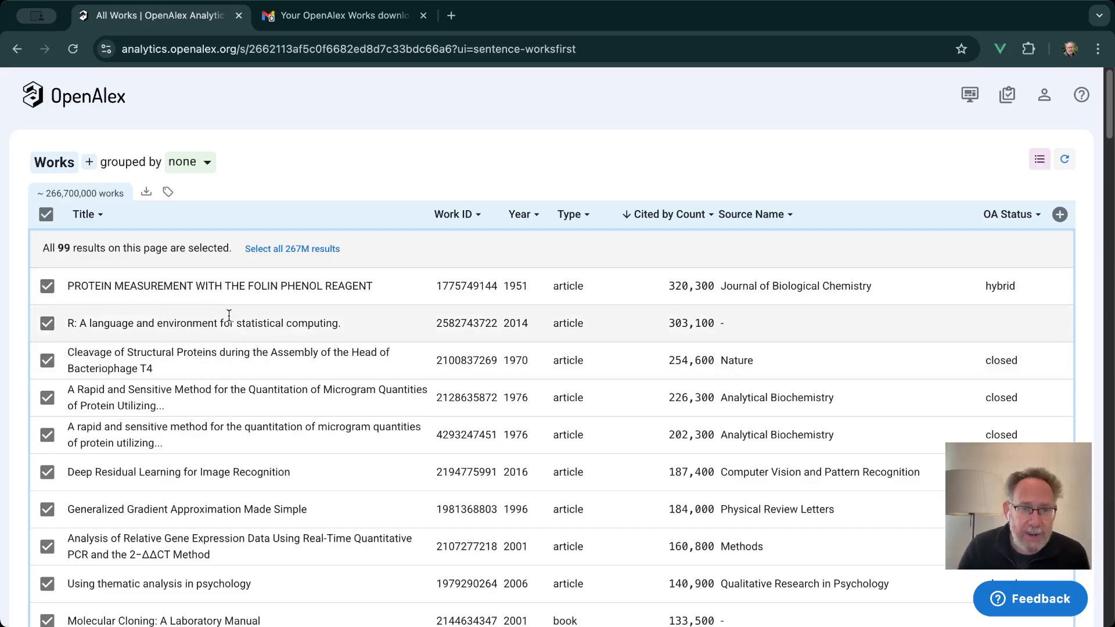
left_click(283, 249)
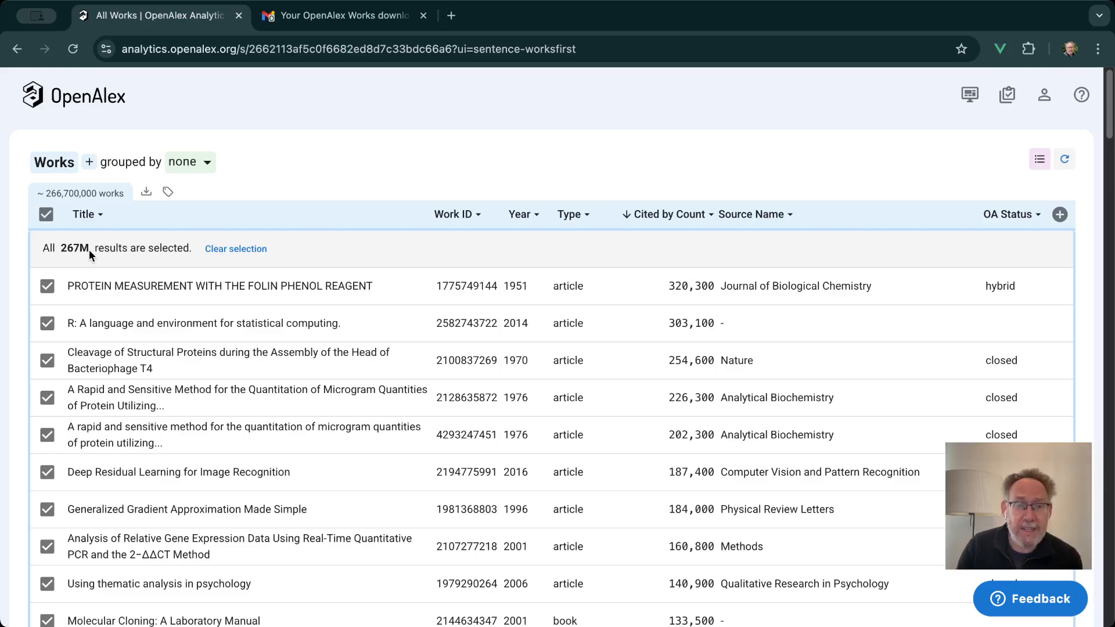
left_click(148, 194)
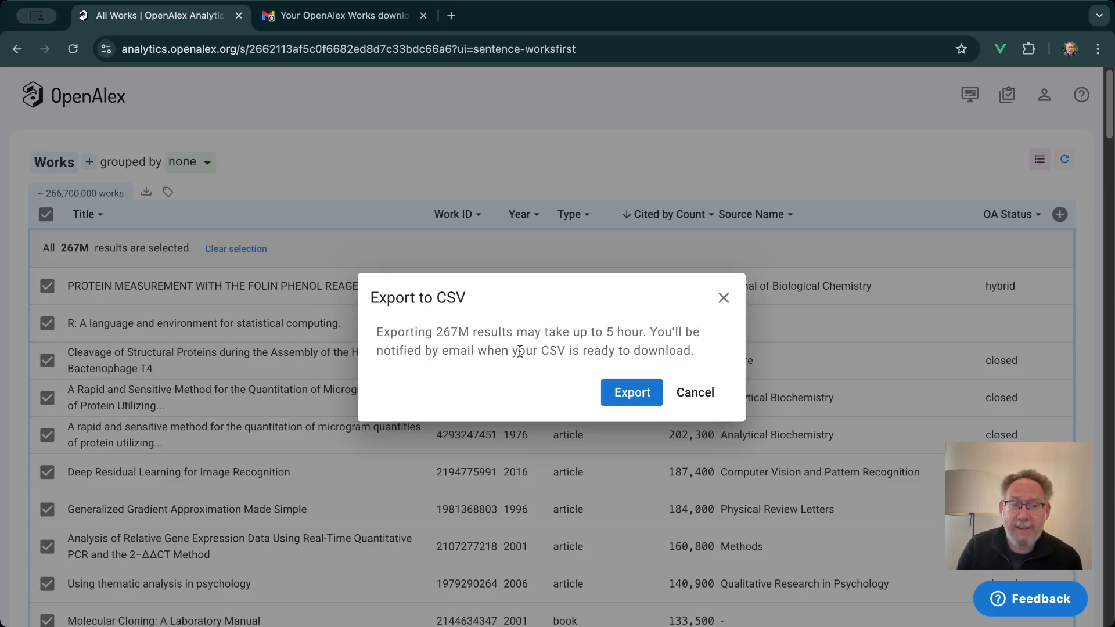
left_click(628, 390)
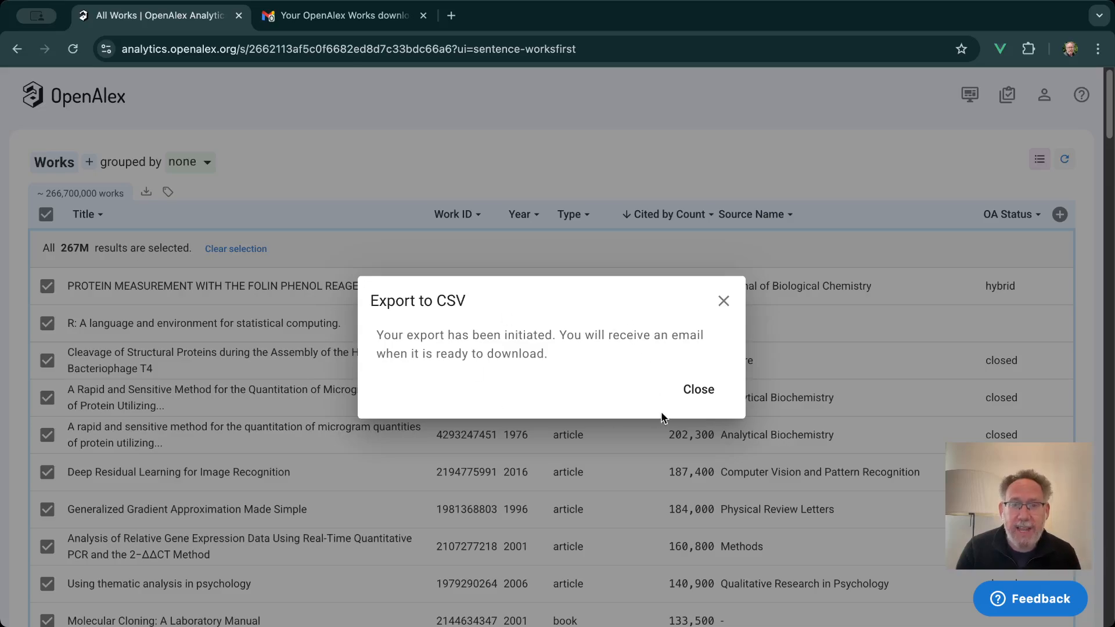
left_click(703, 401)
left_click(367, 20)
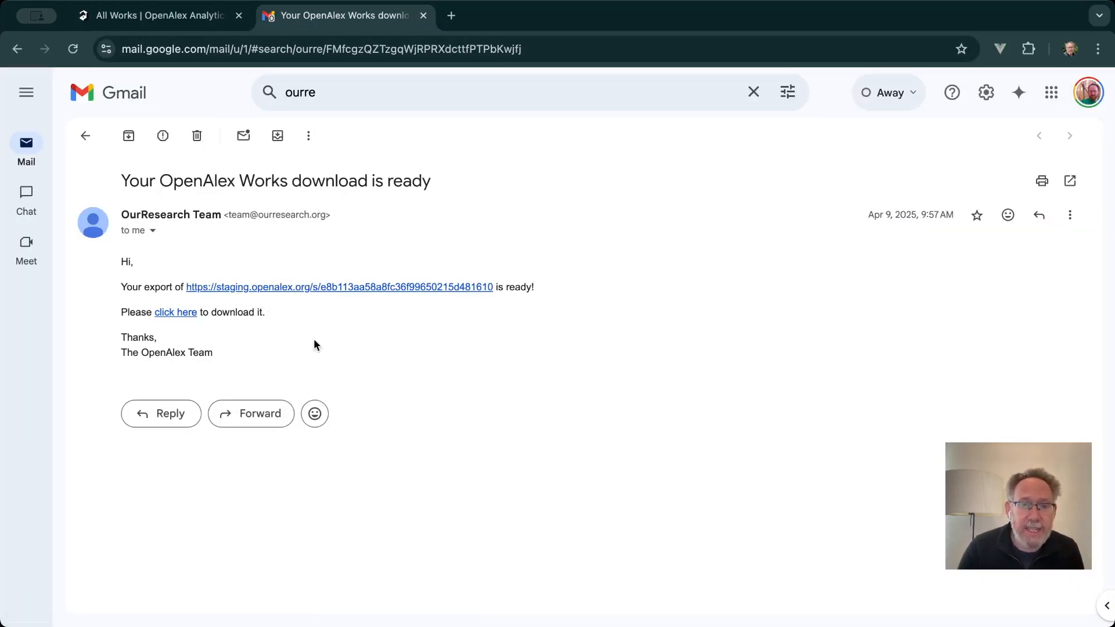
left_click(174, 24)
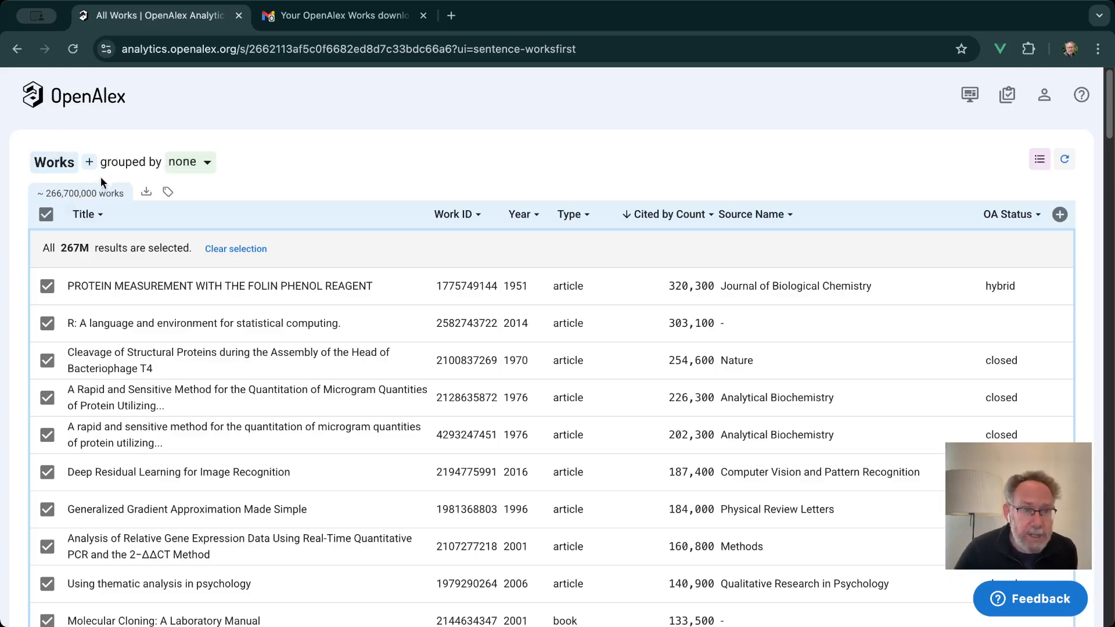
- Add an author filter to the works query, searching for the author by full name and picking the matching suggestion
left_click(91, 165)
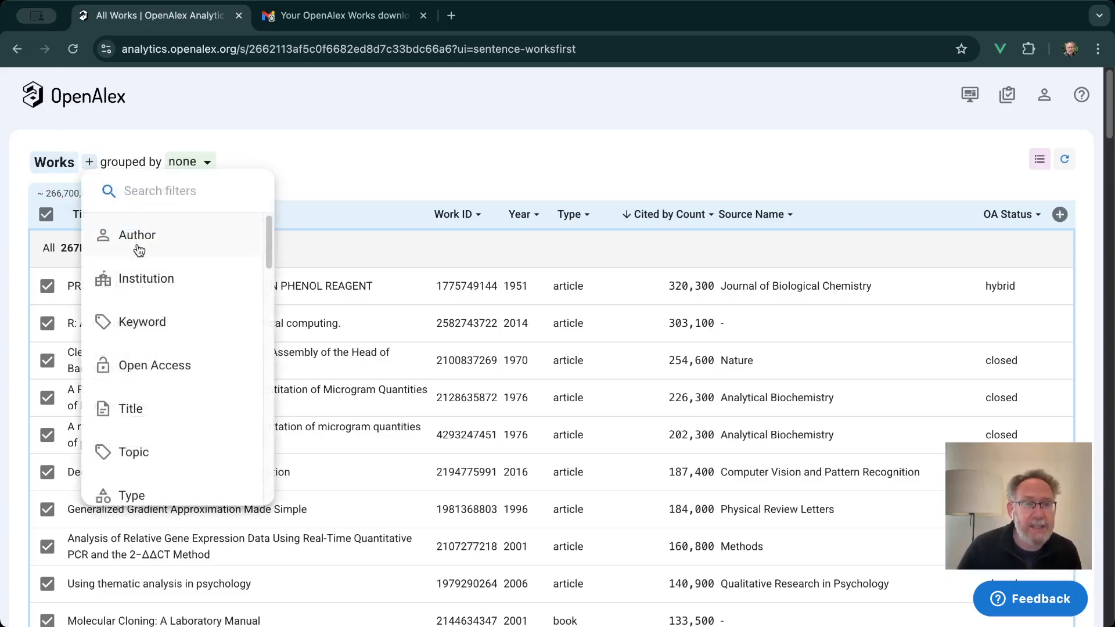
scroll(175, 267, "down", 3)
scroll(182, 285, "down", 4)
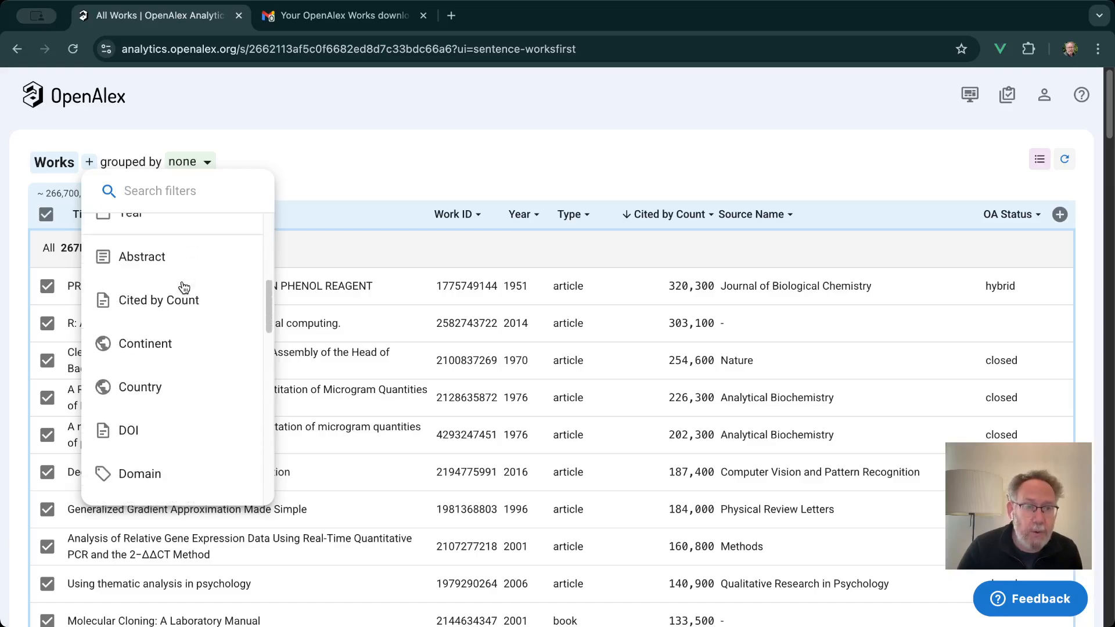
scroll(184, 287, "up", 7)
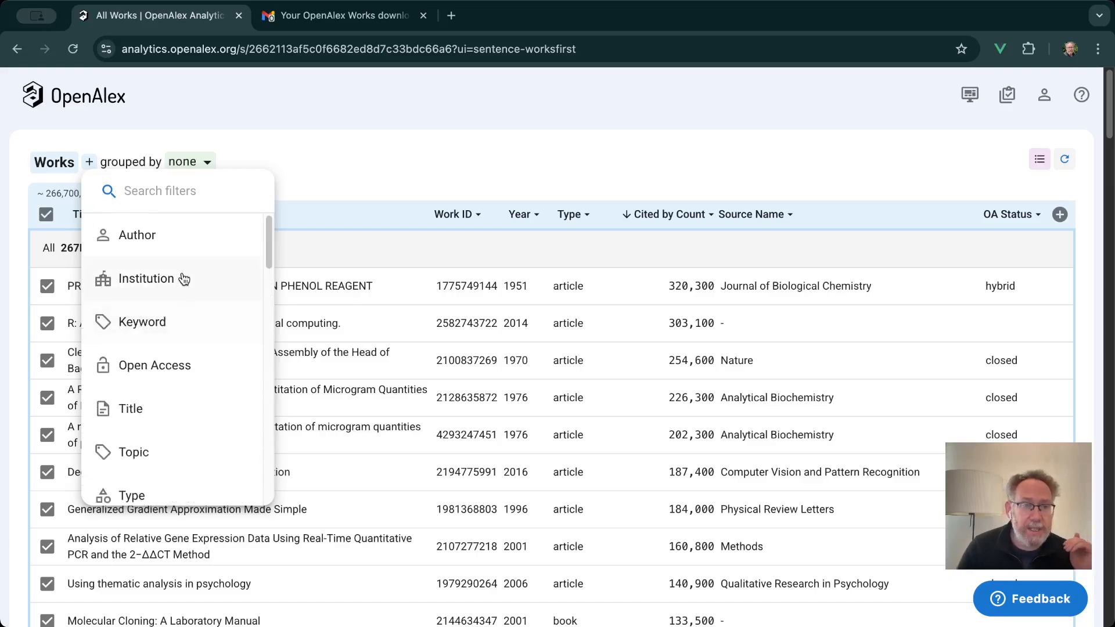
left_click(178, 239)
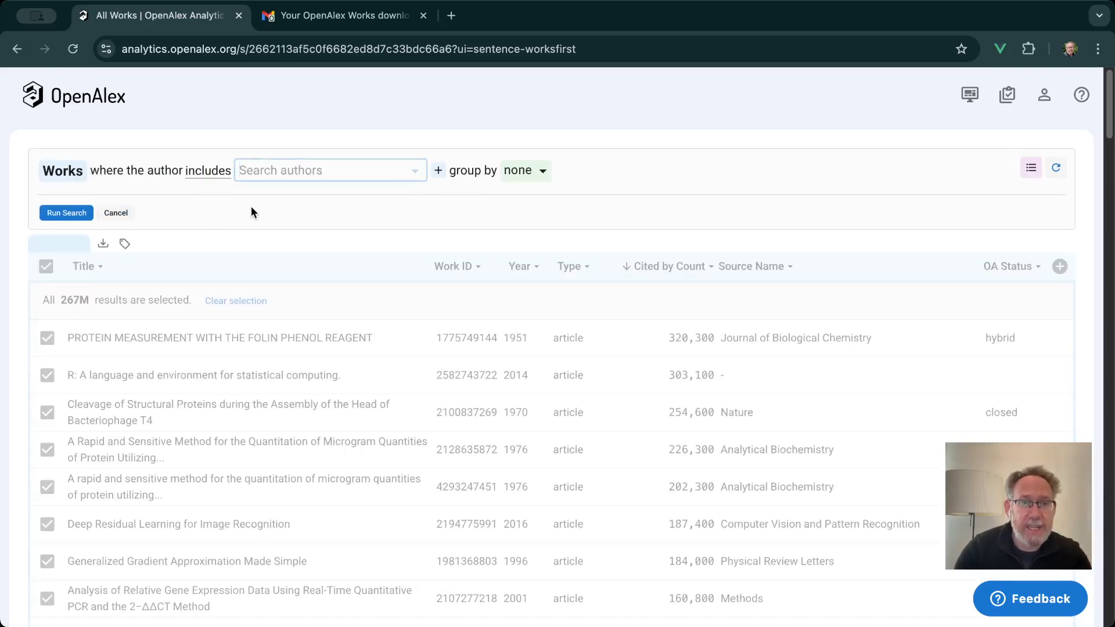
type("kyle")
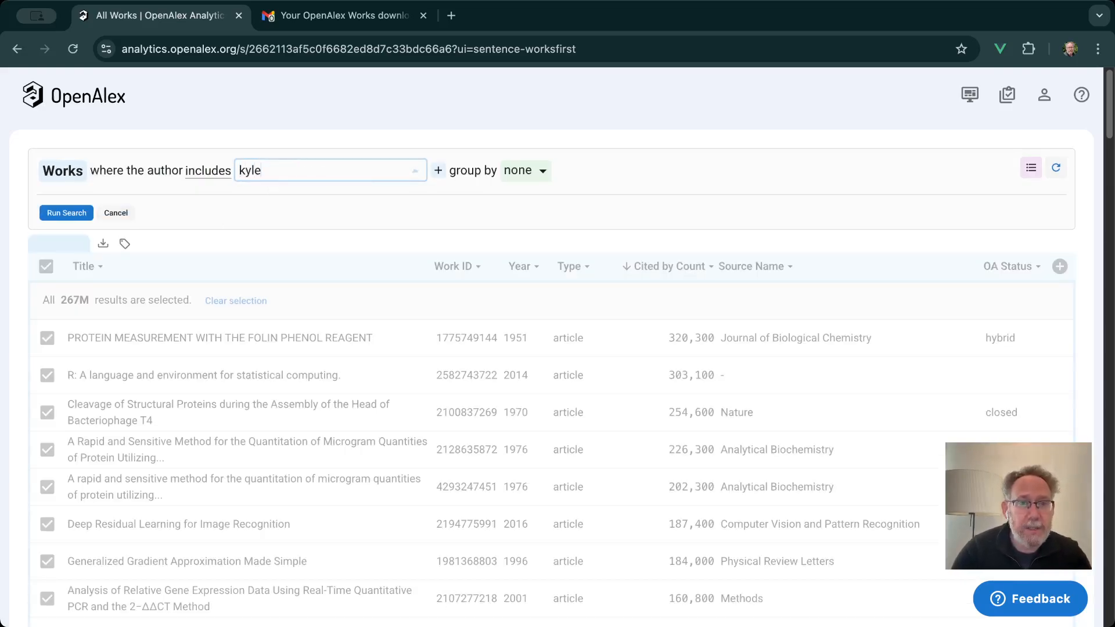
type(" demes")
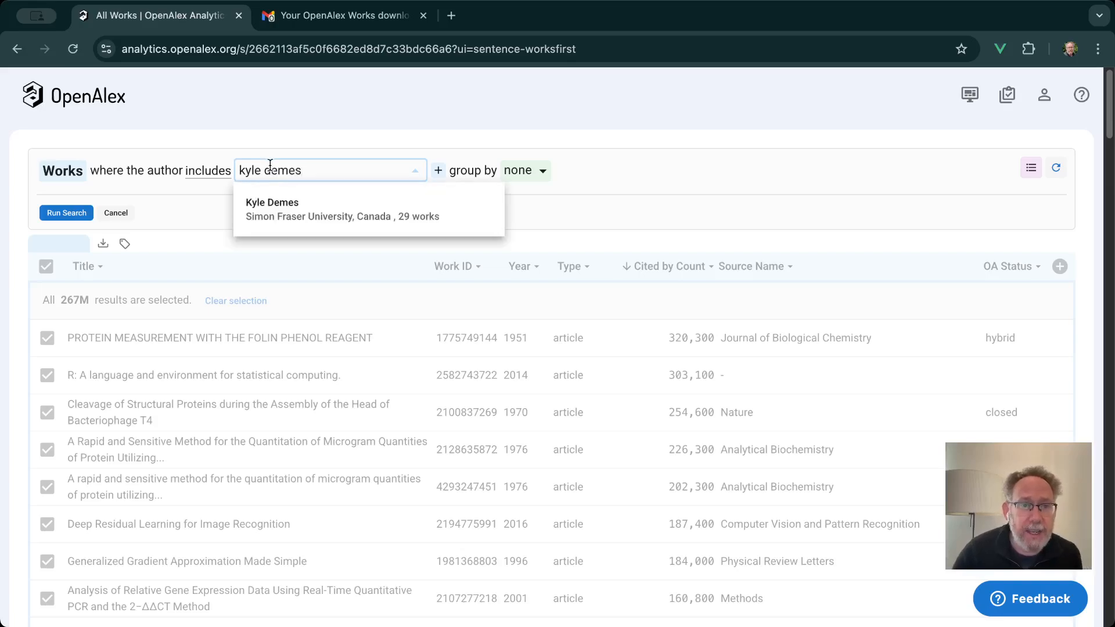
left_click(281, 203)
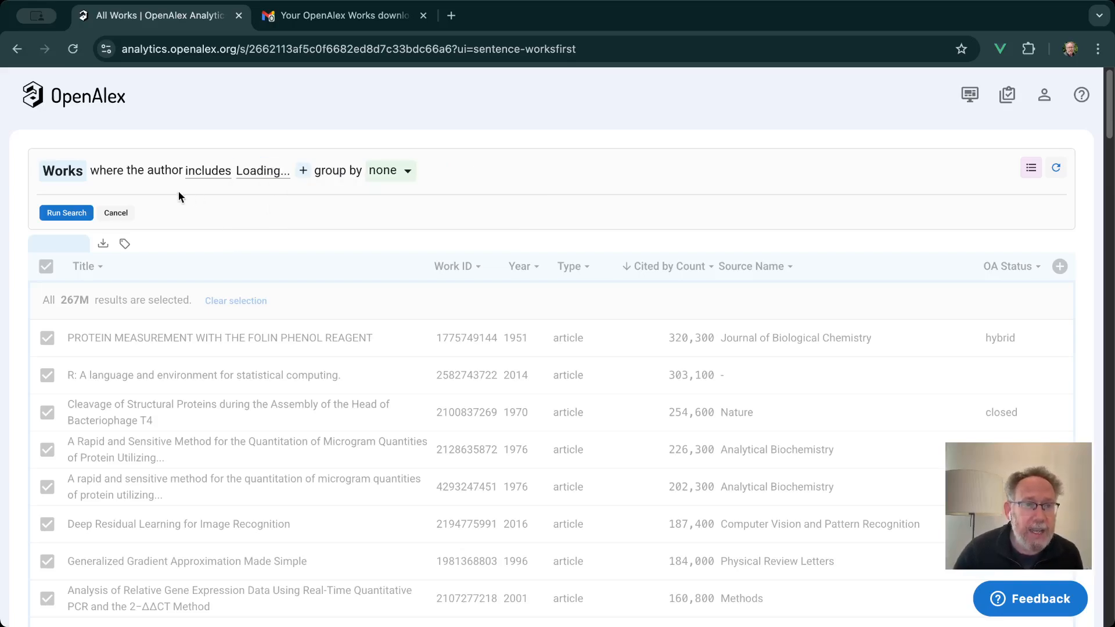
- Add an institution filter for Harvard University to the works query and review the query's outline without running the search
left_click(314, 170)
left_click(380, 290)
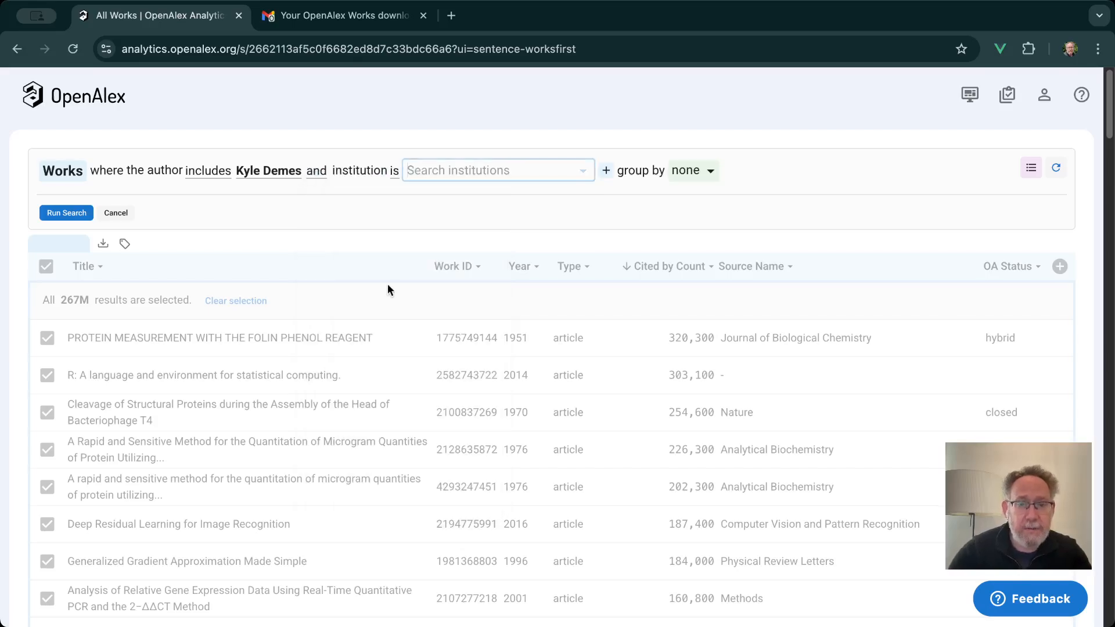
type("harvard")
key("BackSpace")
type("rd")
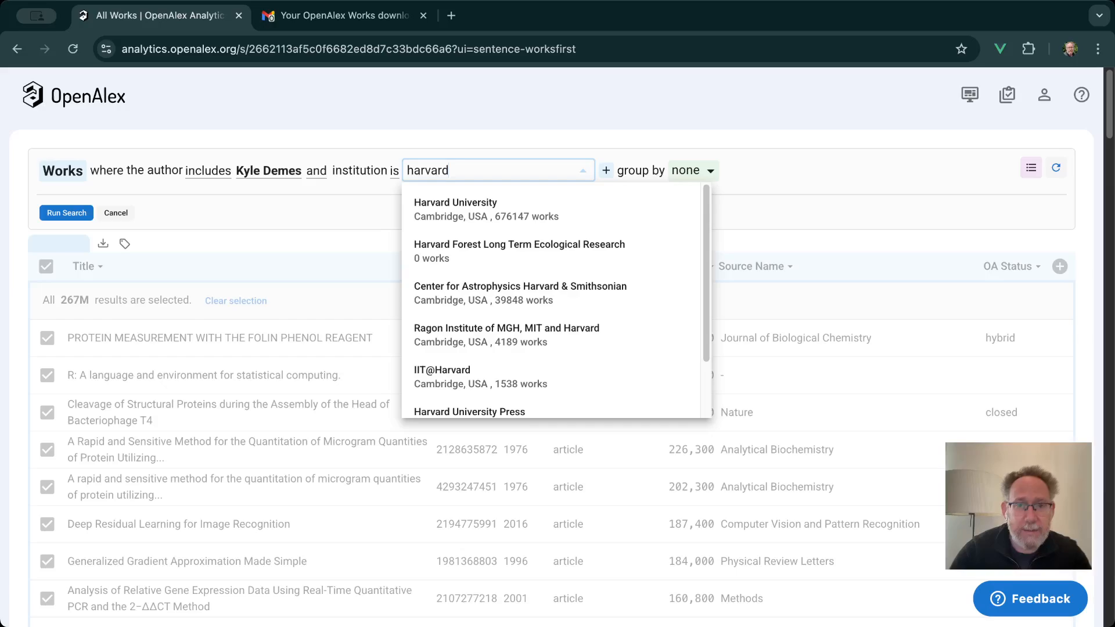
left_click(464, 225)
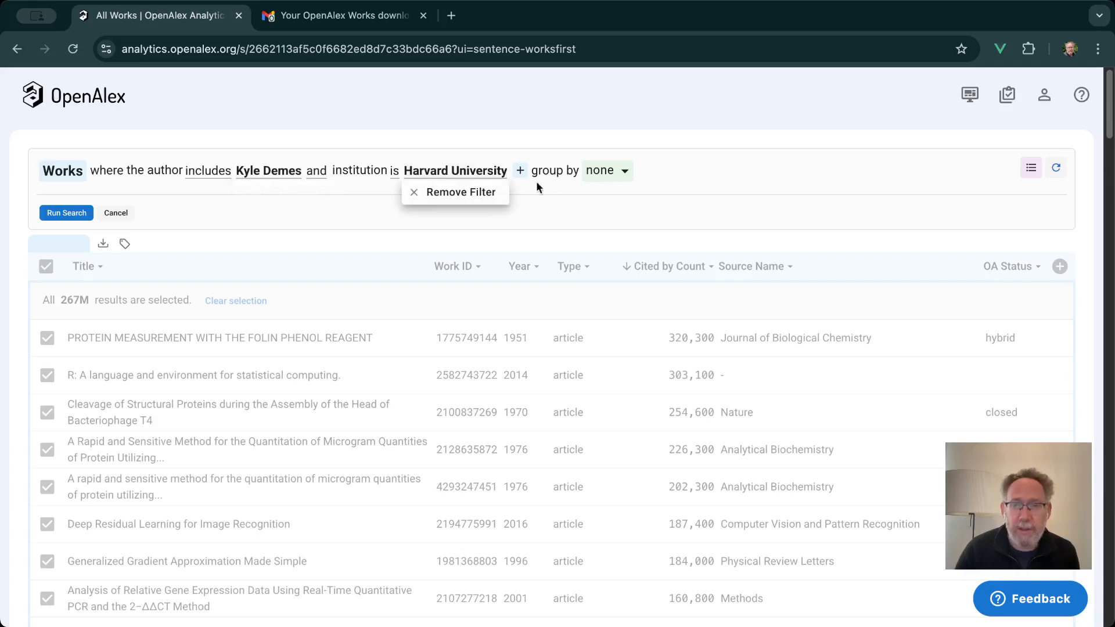
left_click(1032, 169)
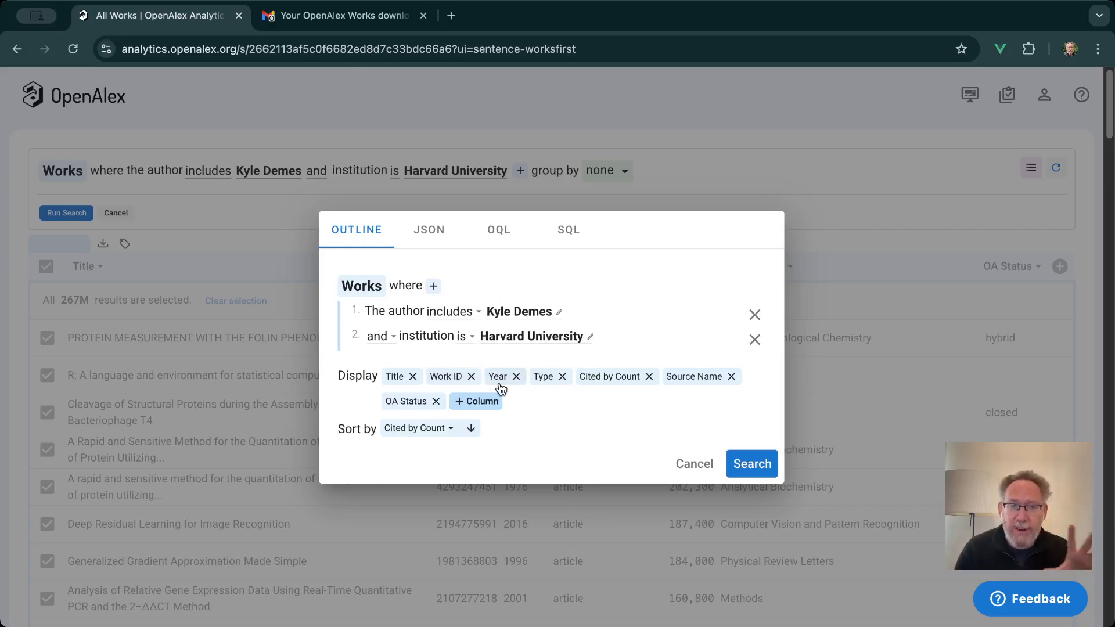
left_click(701, 465)
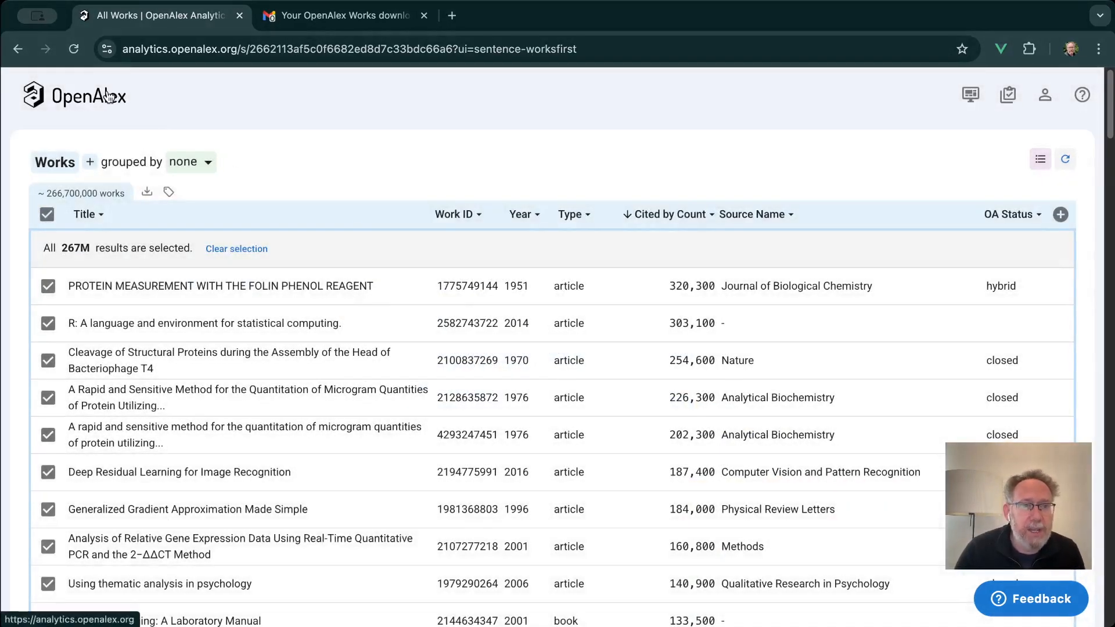
- Search the Analytics home page examples for "macro" and open the query "Who are the world experts on macrocytosis?"
left_click(75, 96)
left_click(284, 282)
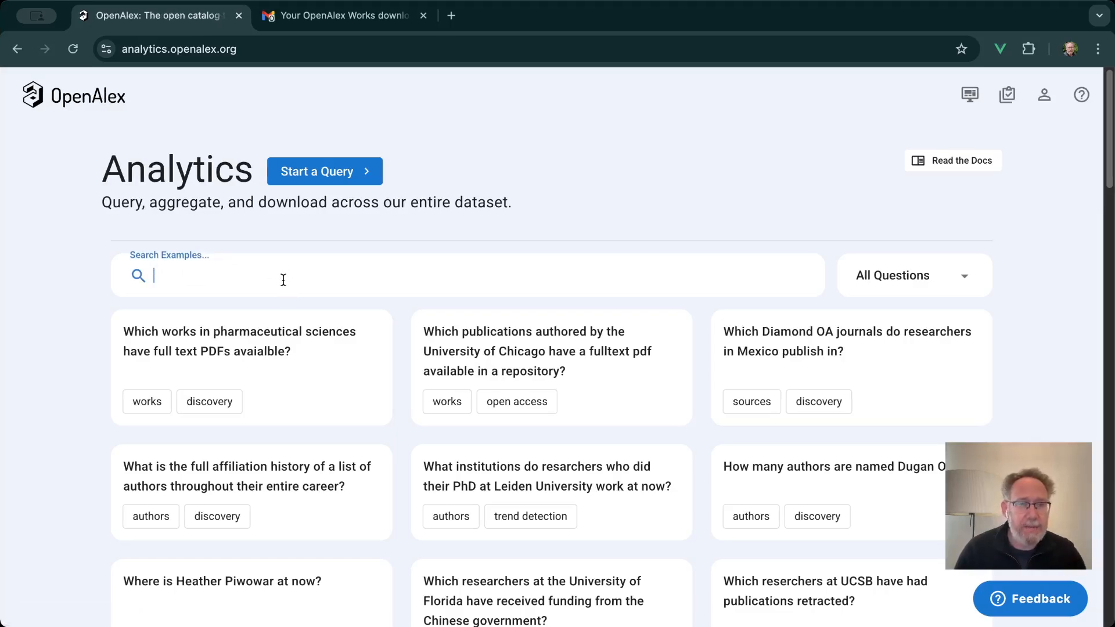
type("mac")
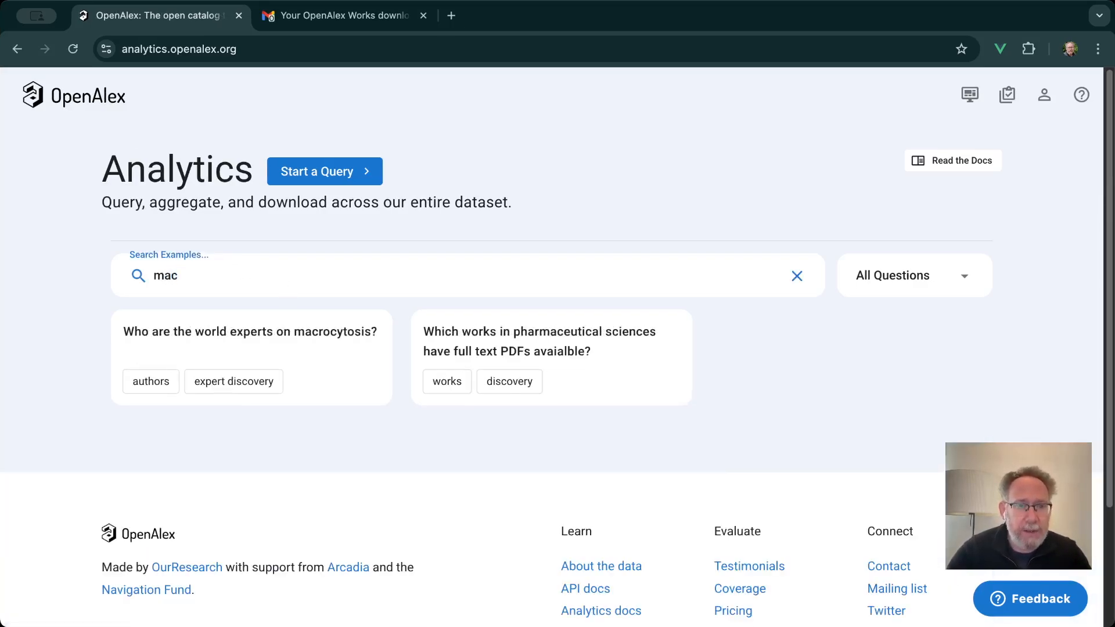
type("ro")
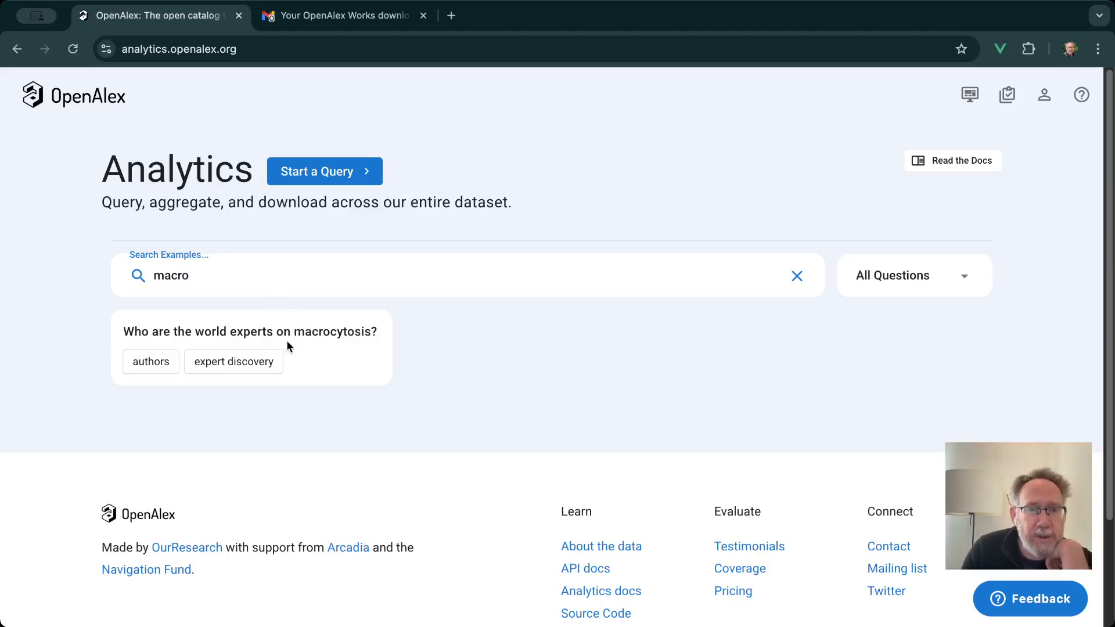
left_click(319, 340)
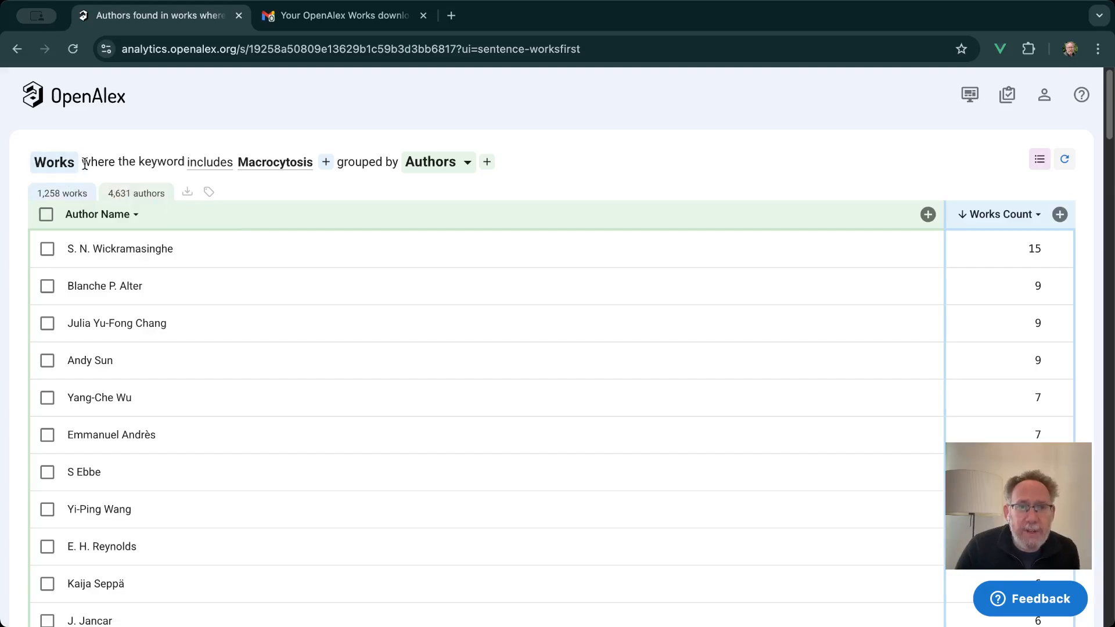
left_click(273, 166)
left_click(119, 164)
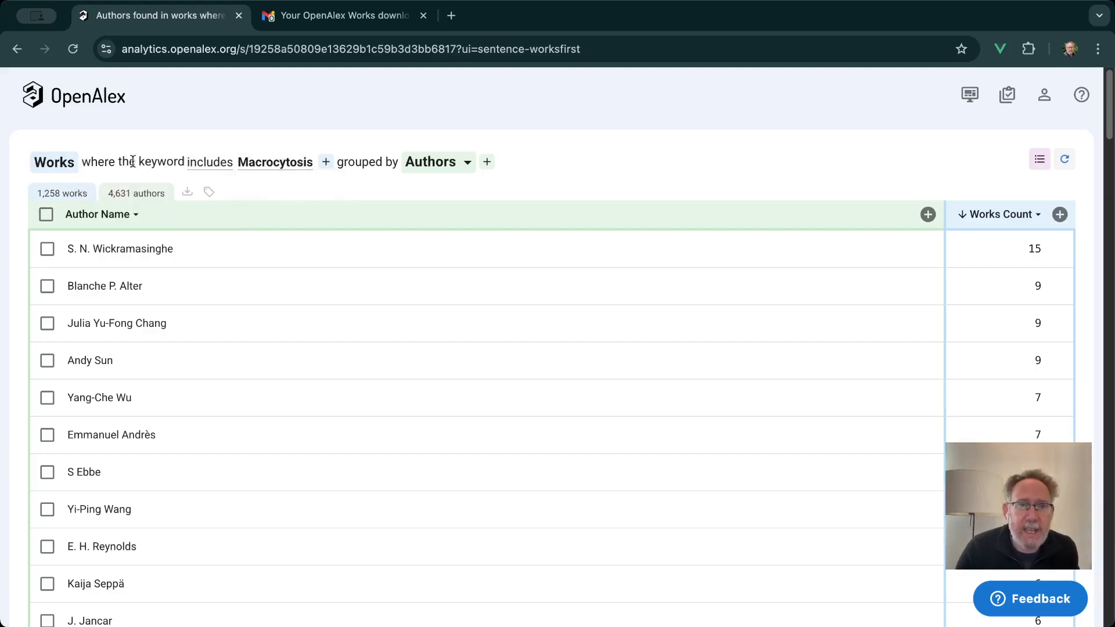
left_click(255, 168)
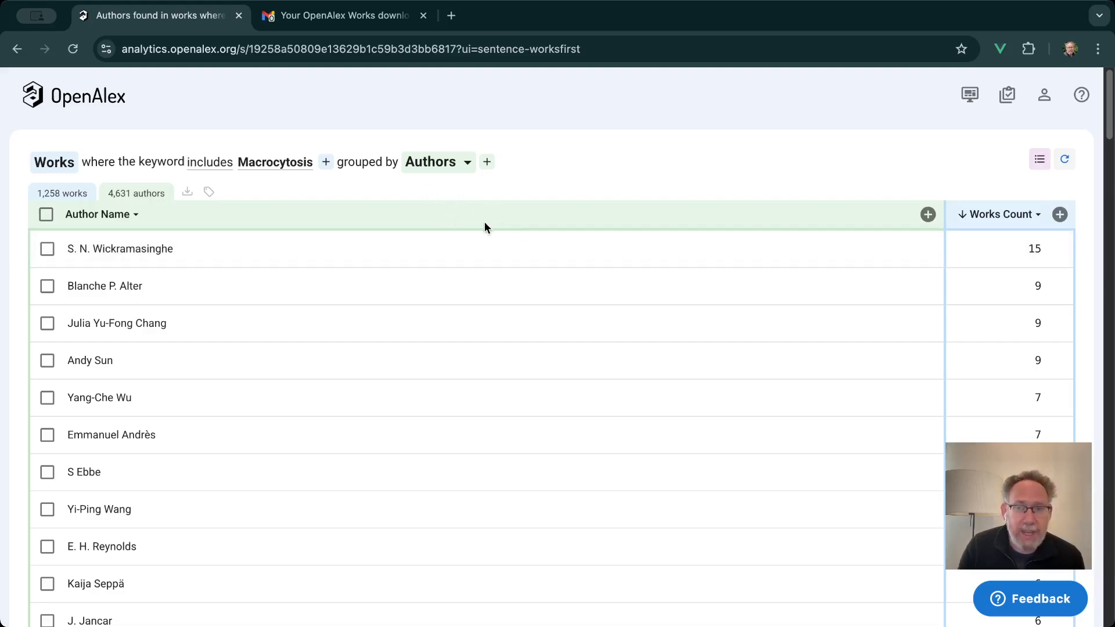
- Examine which author columns and which metrics can be added to the macrocytosis results table, leaving both selections as they are
left_click(929, 216)
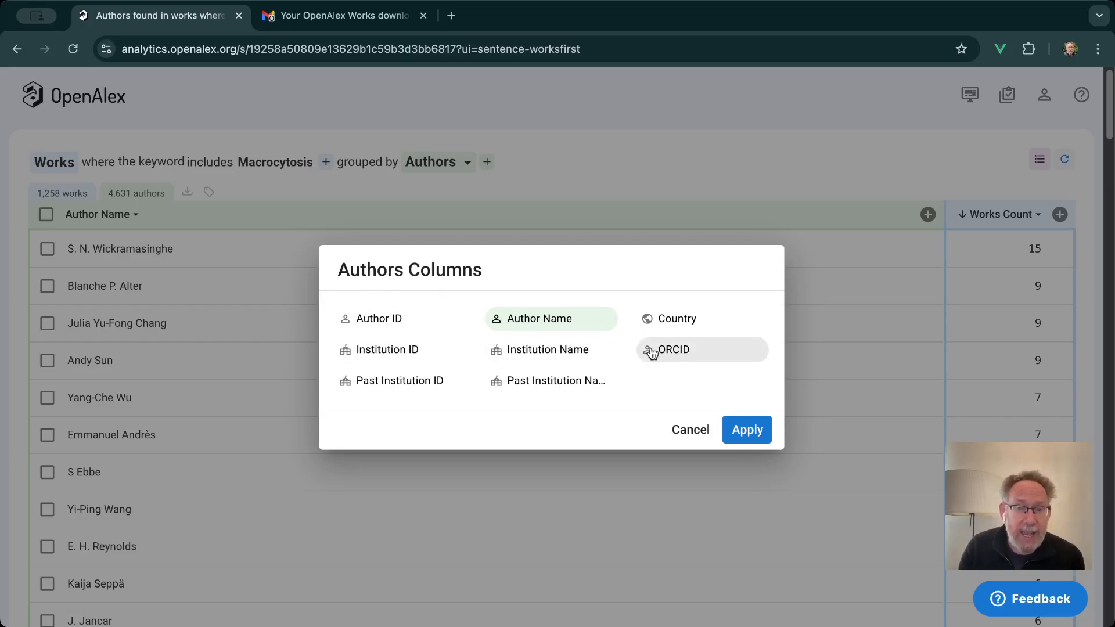
left_click(691, 429)
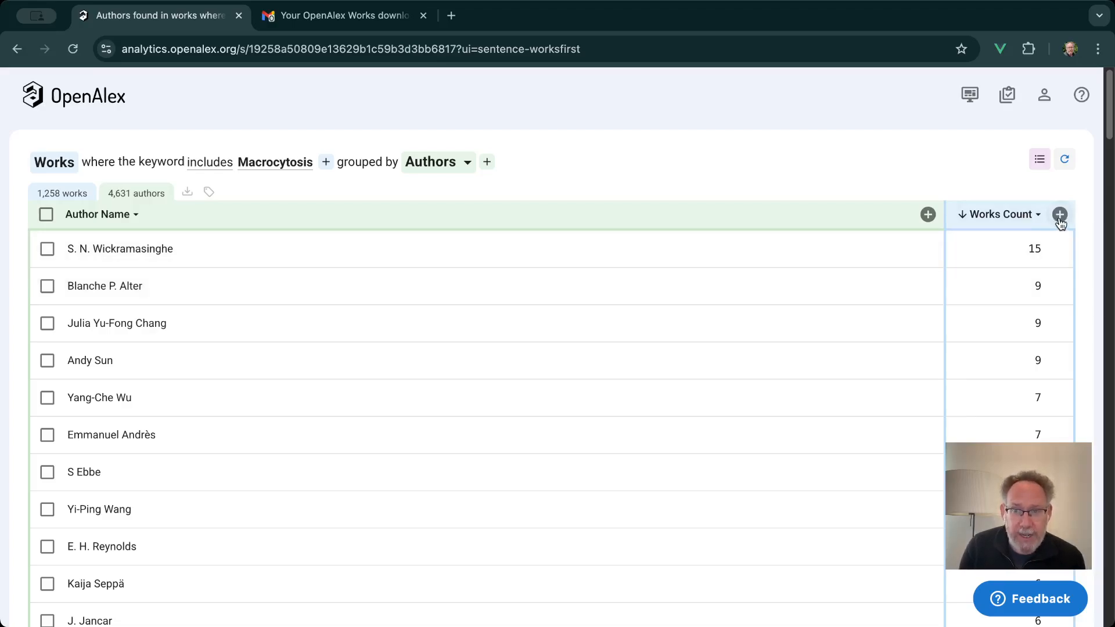
left_click(1060, 215)
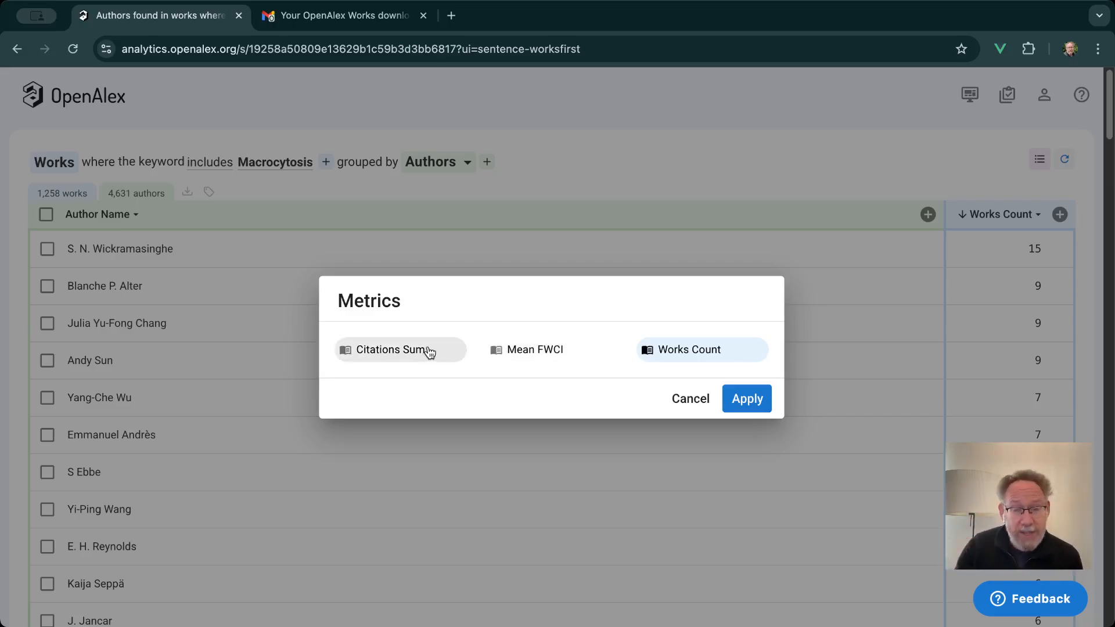
left_click(690, 405)
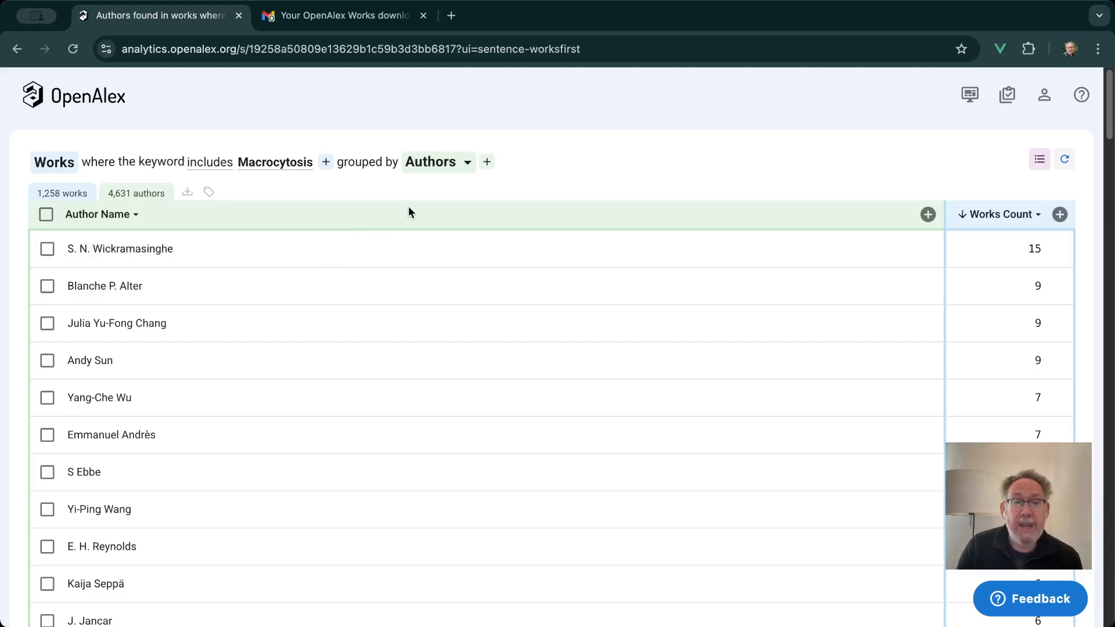
- Examine which entities the macrocytosis works can be grouped by, leaving the grouping on authors
left_click(429, 165)
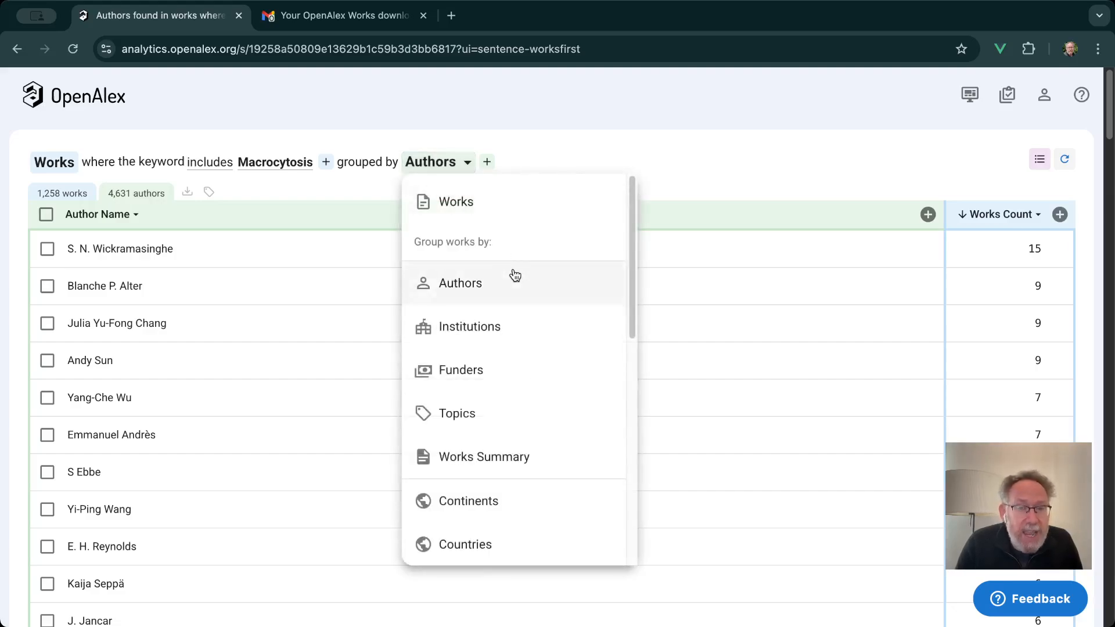
scroll(522, 291, "down", 1)
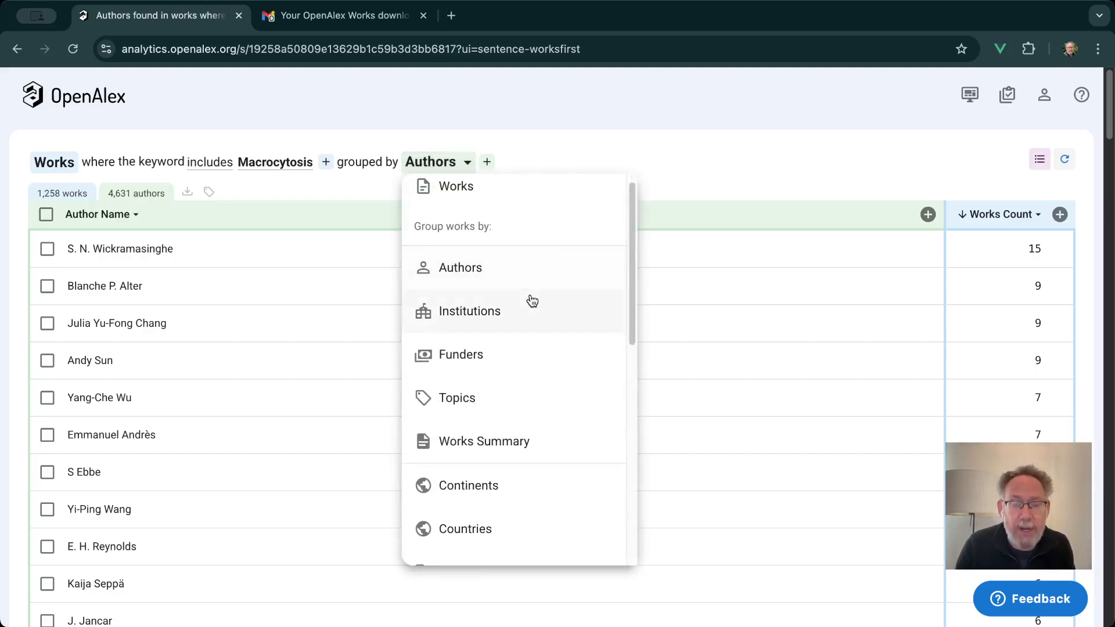
scroll(528, 300, "down", 1)
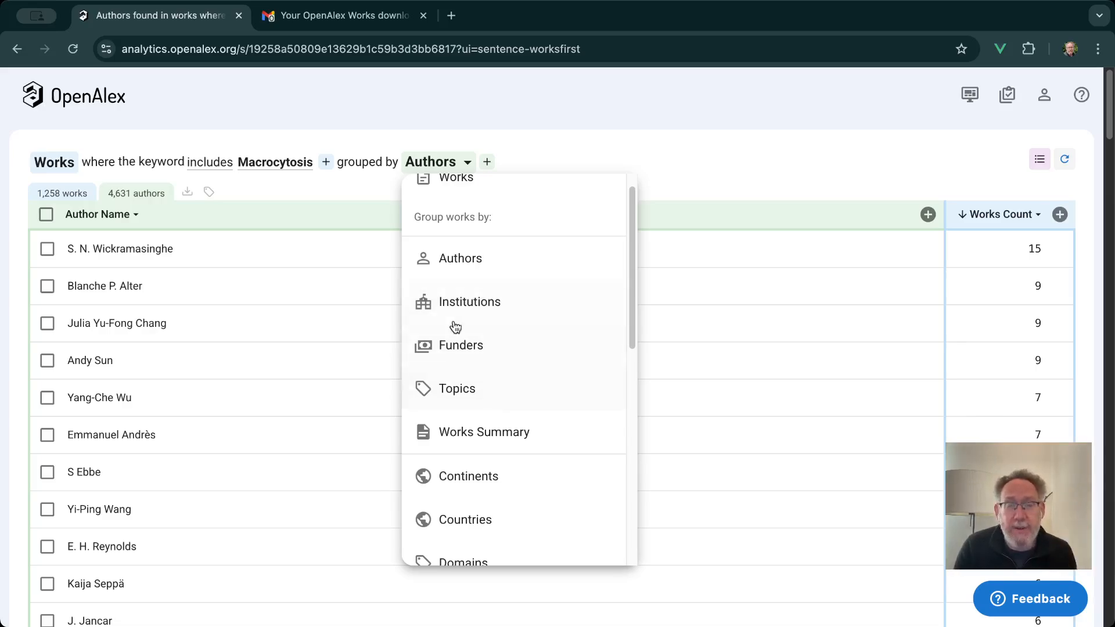
left_click(360, 194)
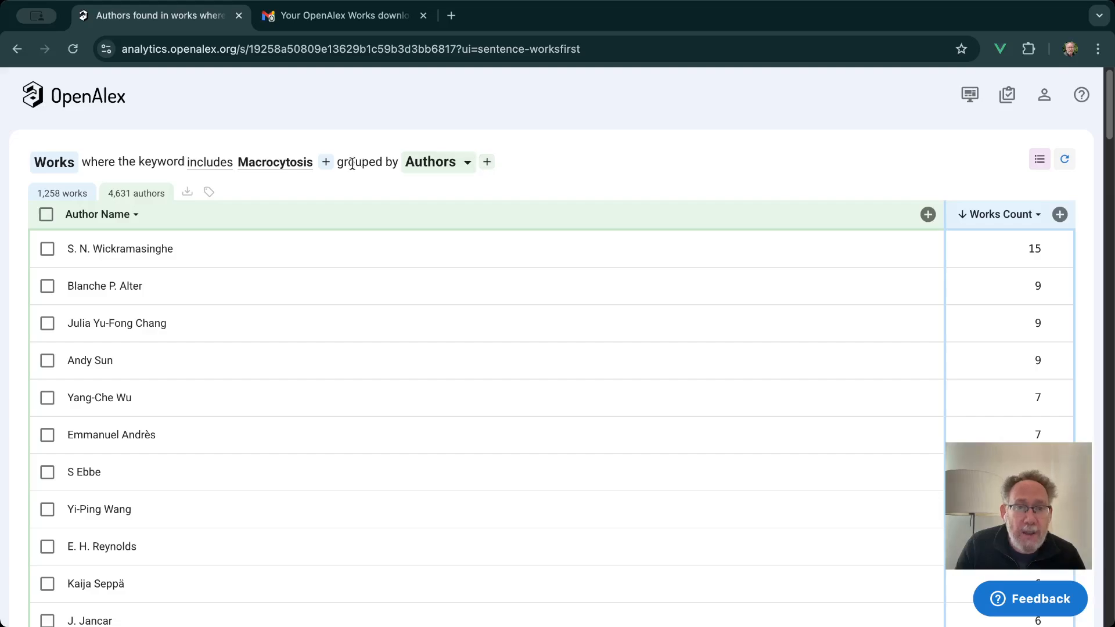
- Draft a country filter for Germany on the grouped authors of the macrocytosis query, and discard it without running the search
mouse_move(298, 174)
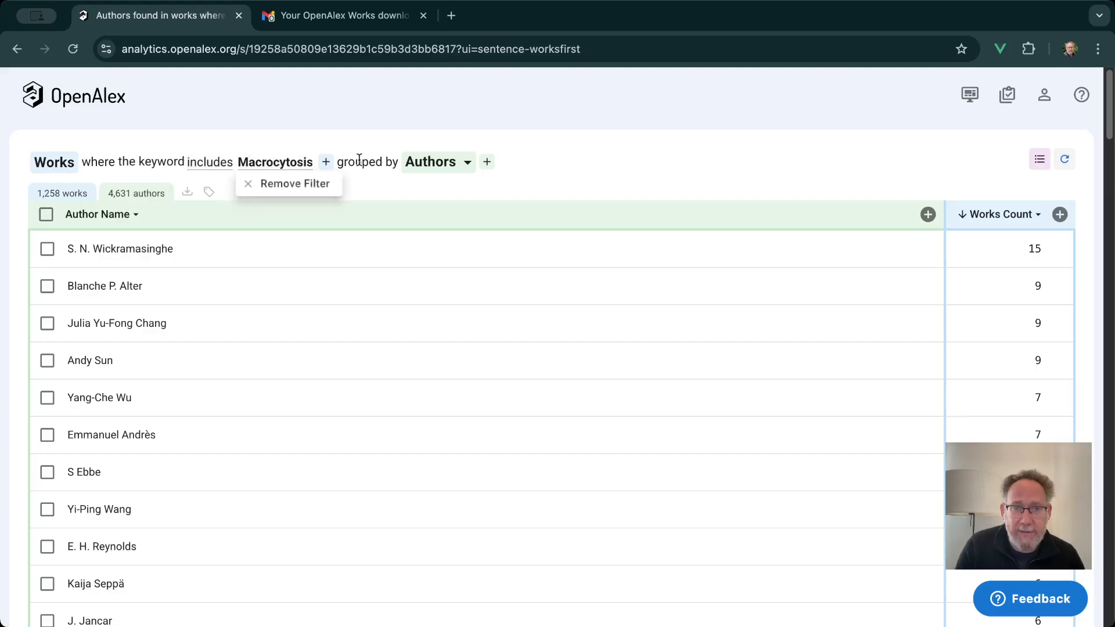
left_click(487, 165)
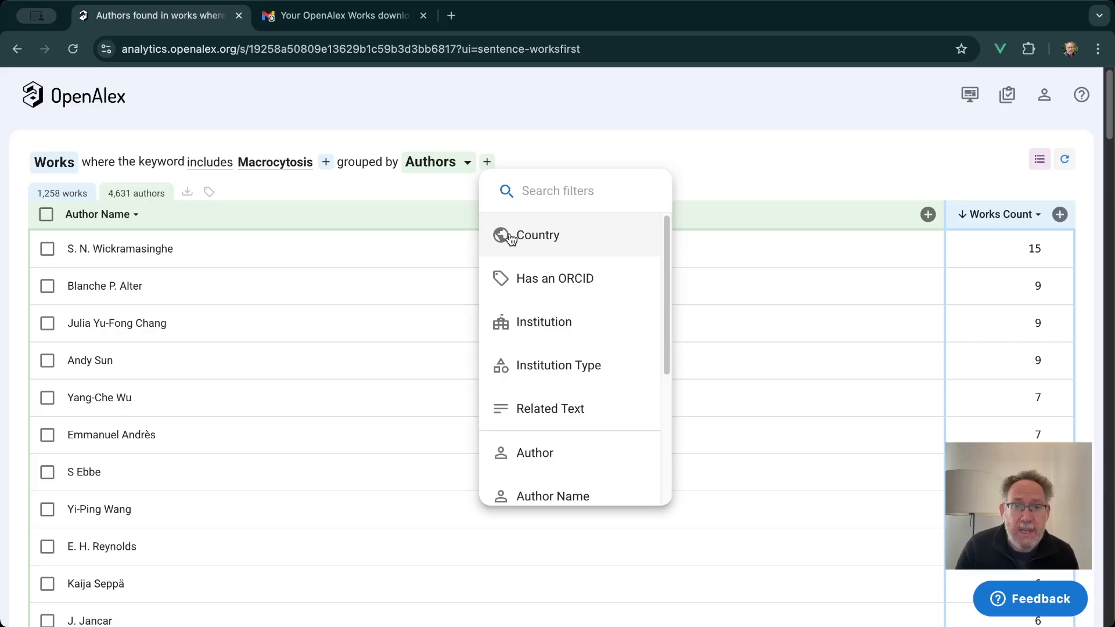
left_click(547, 247)
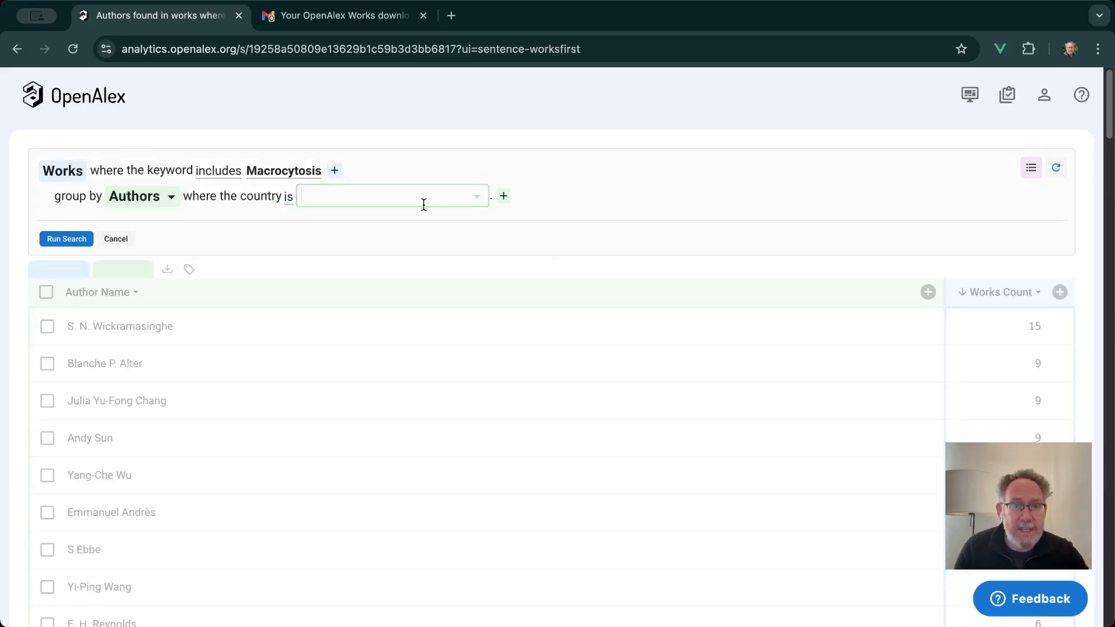
left_click(345, 203)
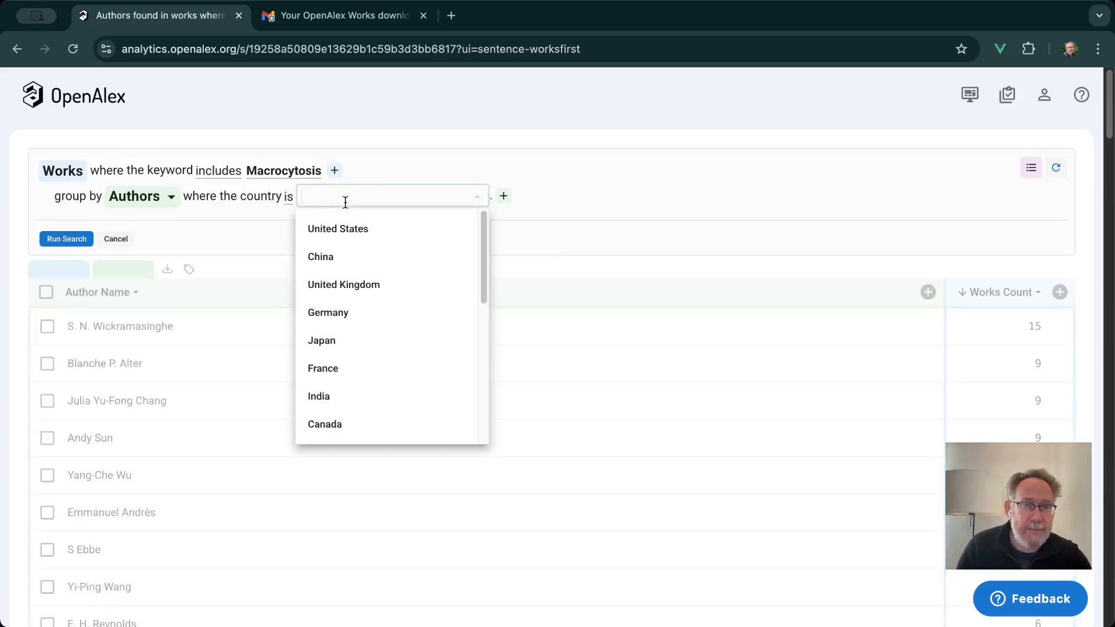
left_click(345, 312)
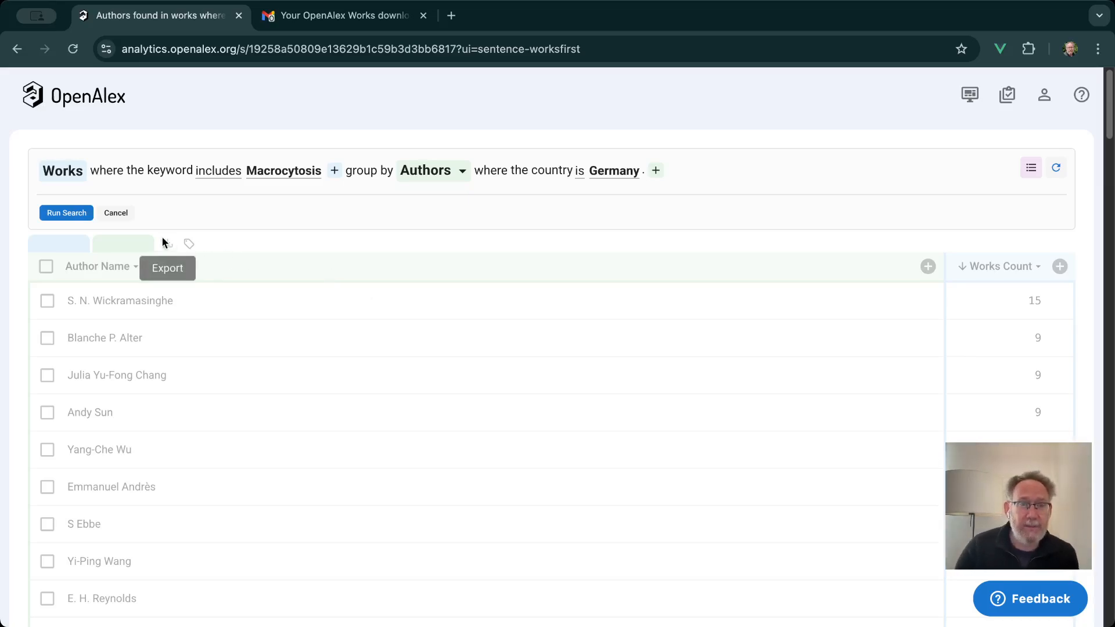
left_click(114, 214)
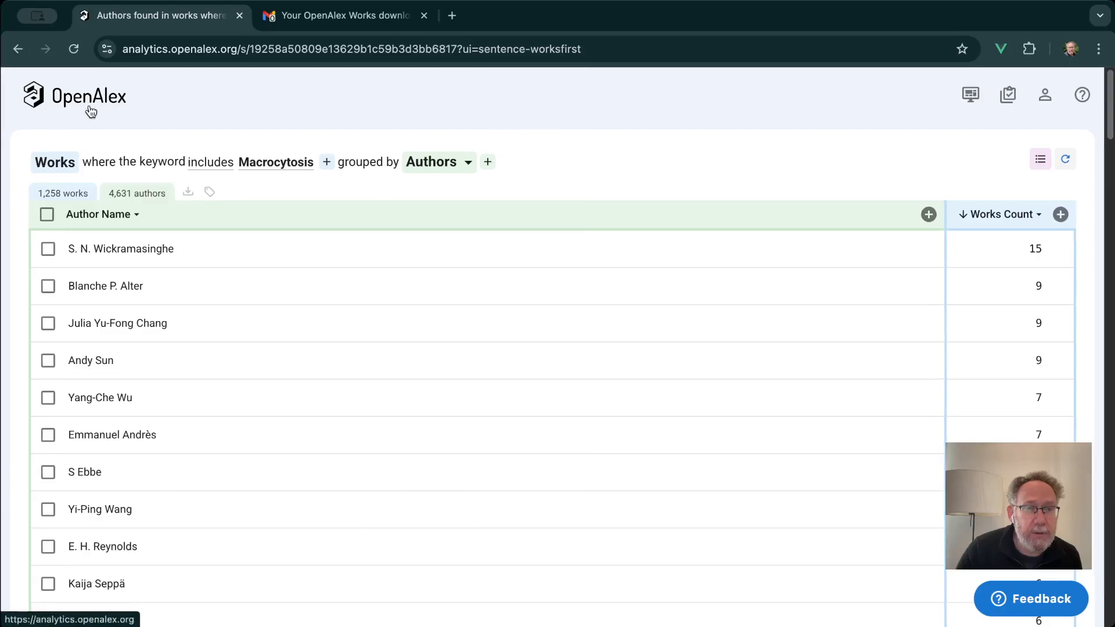
- Search the Analytics home page examples for "leid" and open the query on where Leiden University PhD researchers work now
left_click(90, 111)
left_click(292, 275)
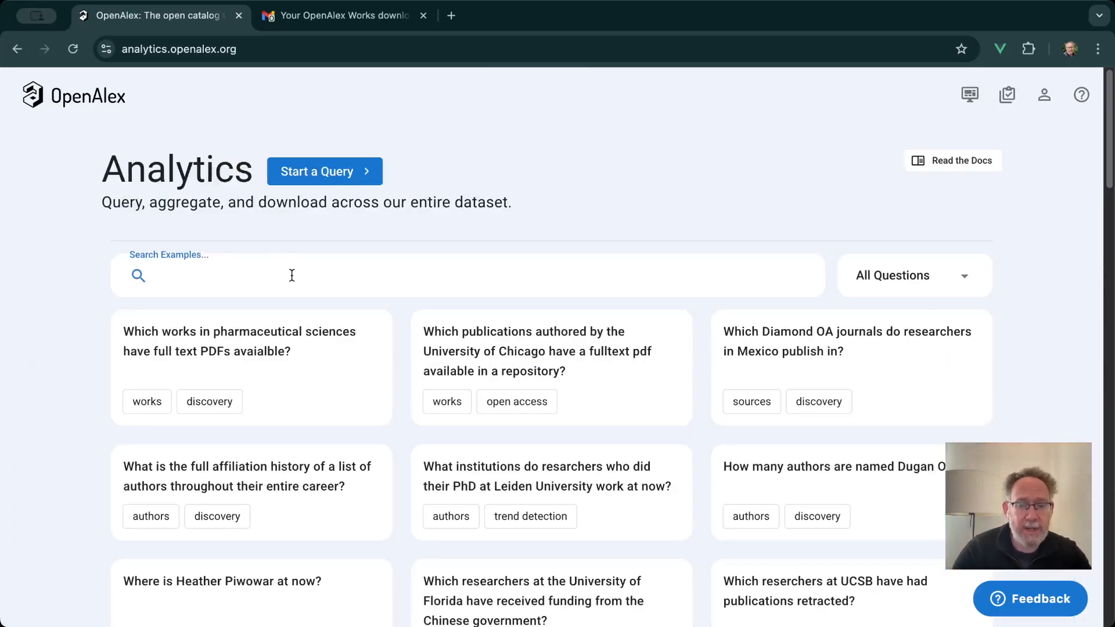
type("leid")
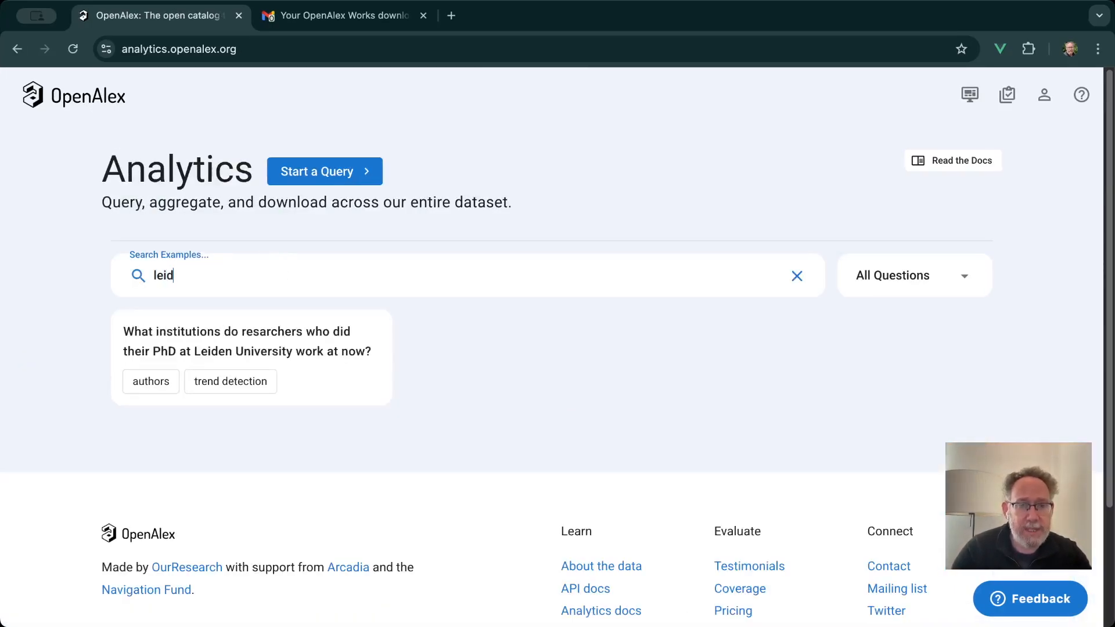
left_click(319, 347)
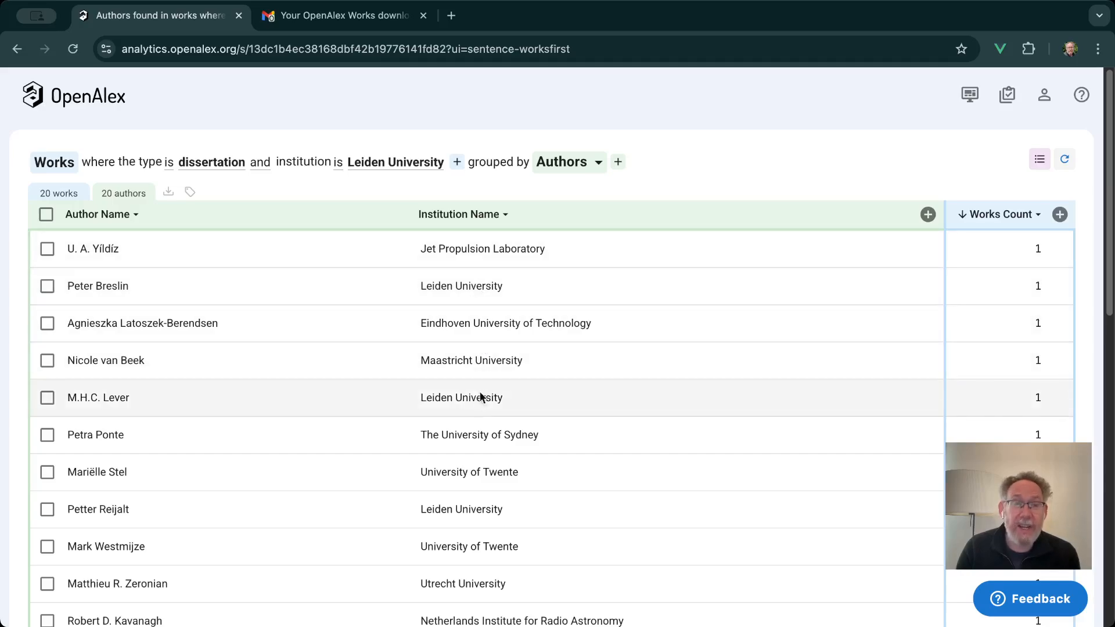
- Select all authors in the Leiden dissertation results and apply a new label named "Leiden PhDs" to them
scroll(548, 382, "down", 1)
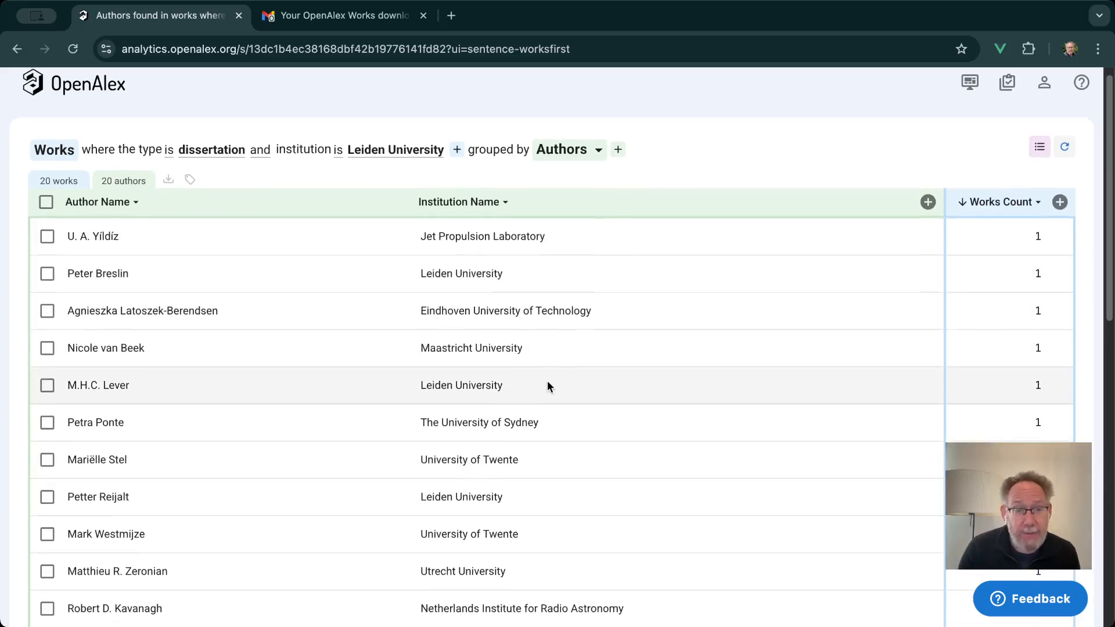
scroll(546, 383, "down", 3)
scroll(546, 383, "up", 3)
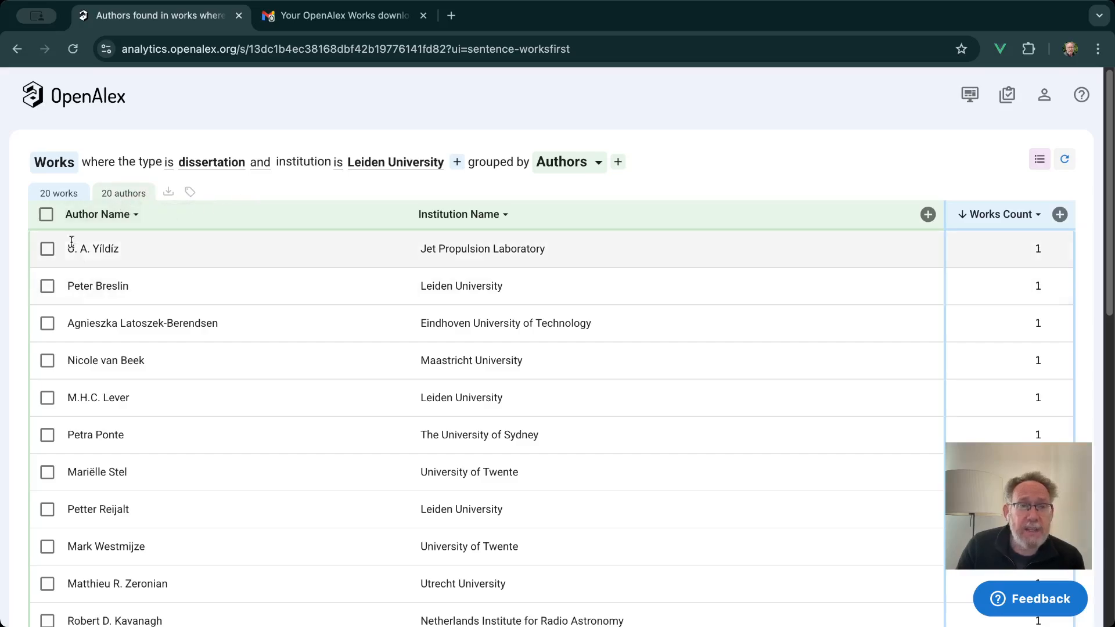
left_click(46, 214)
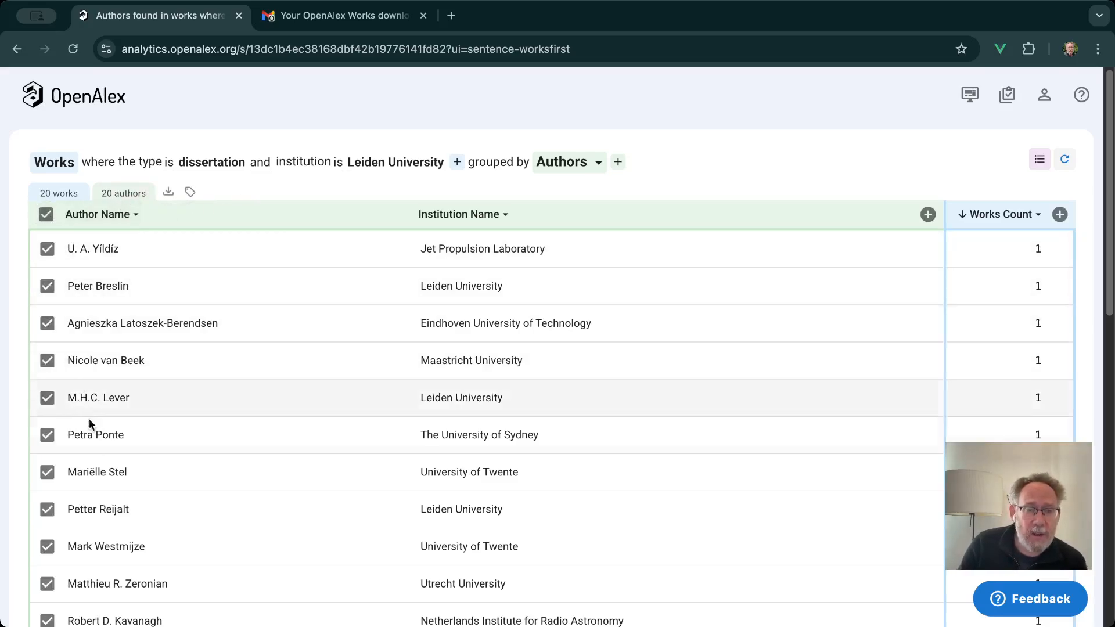
left_click(190, 193)
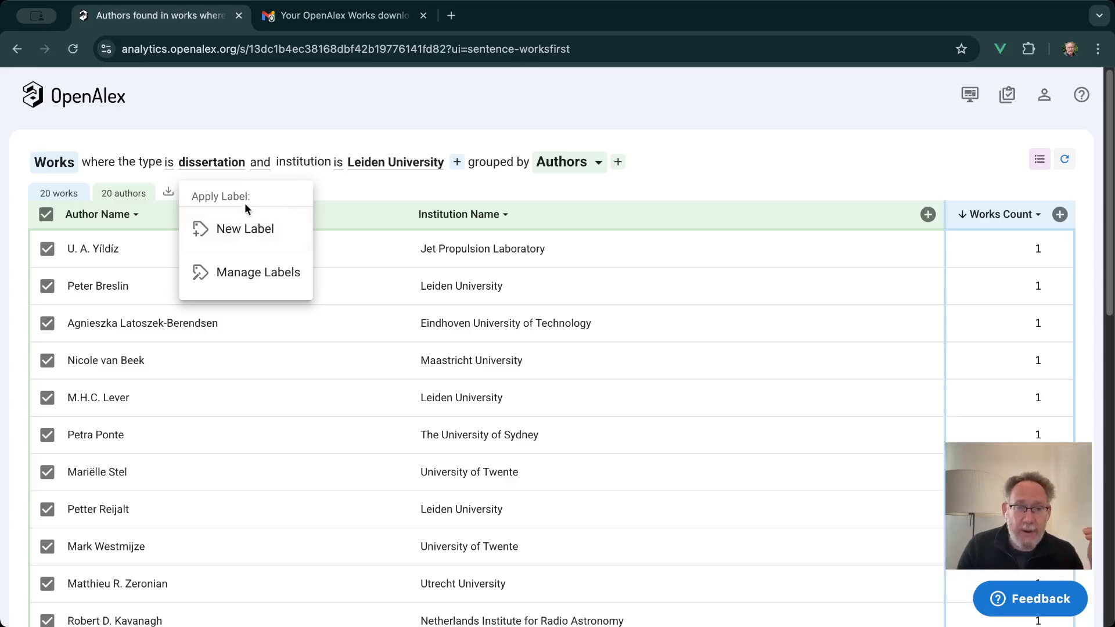
left_click(255, 244)
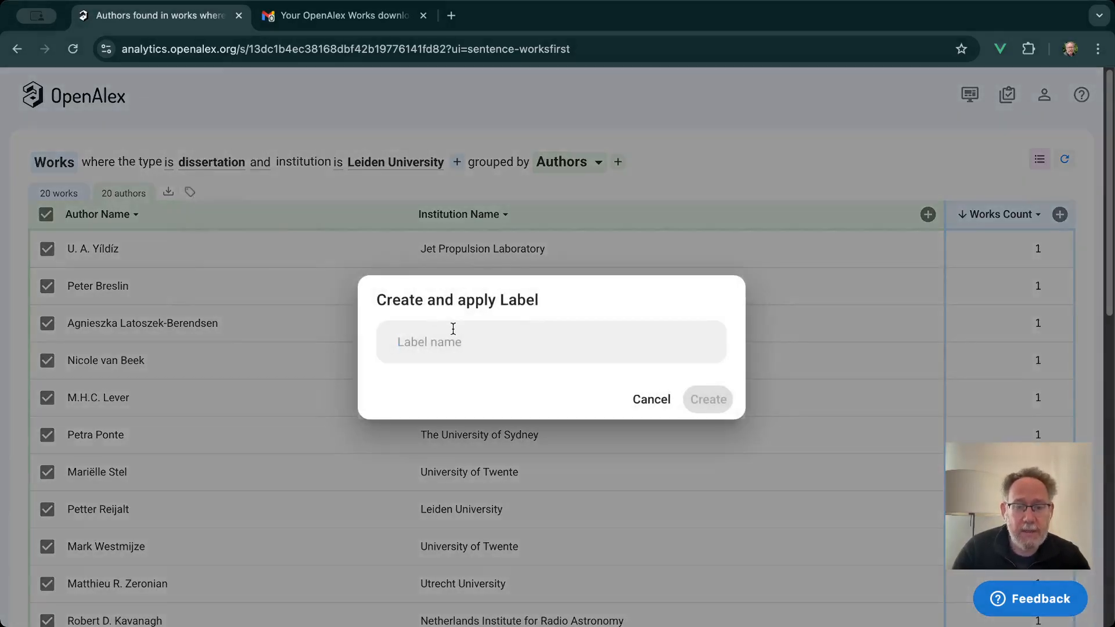
type("Leiden P")
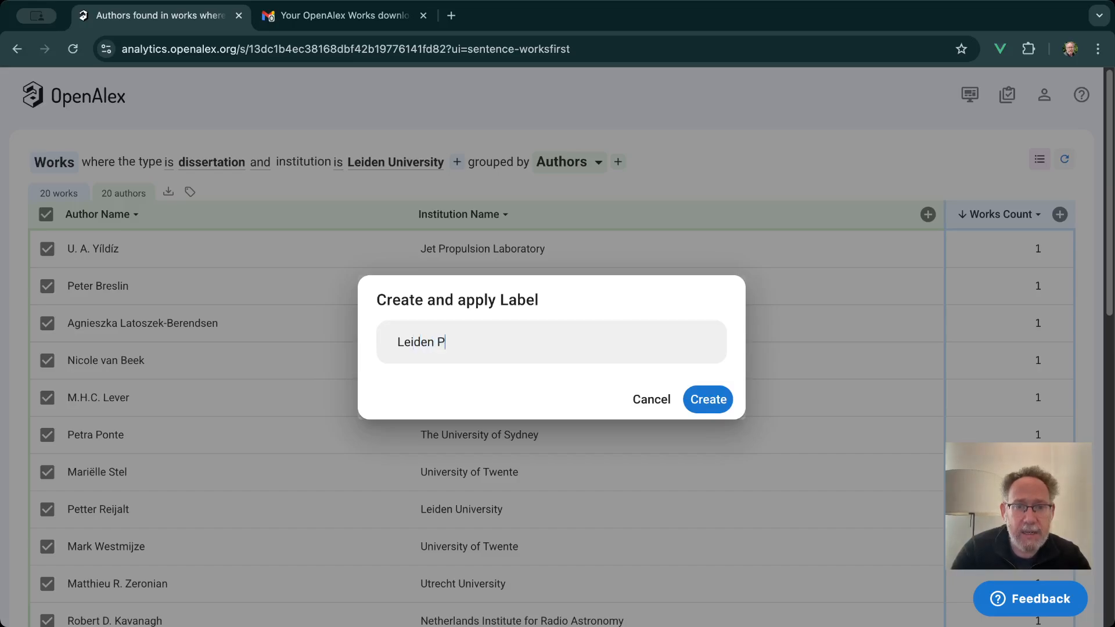
type("hDs")
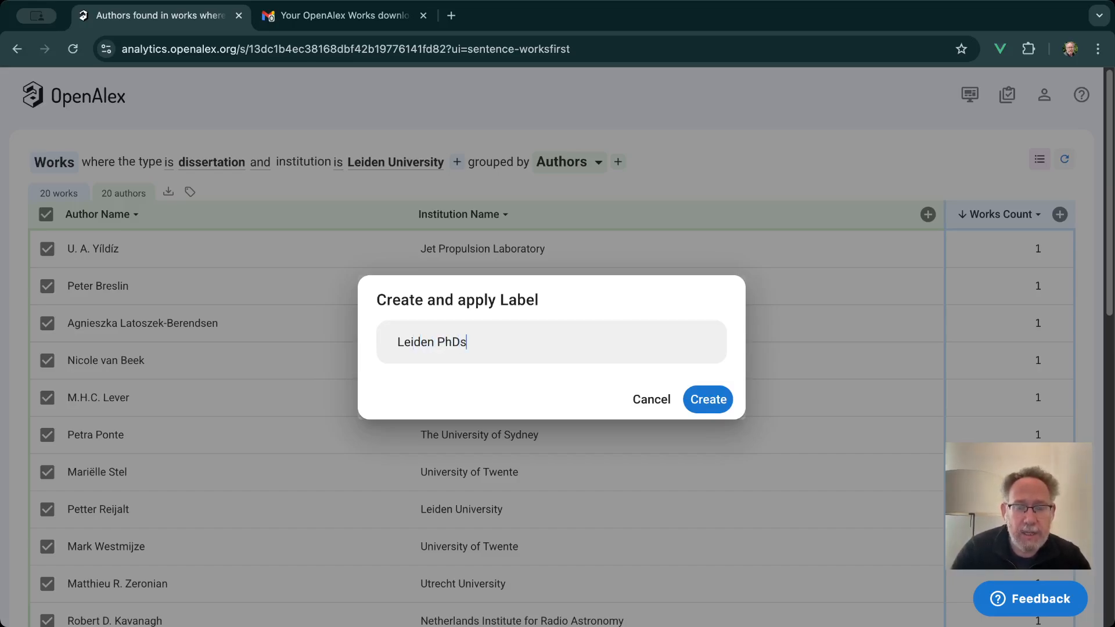
left_click(706, 400)
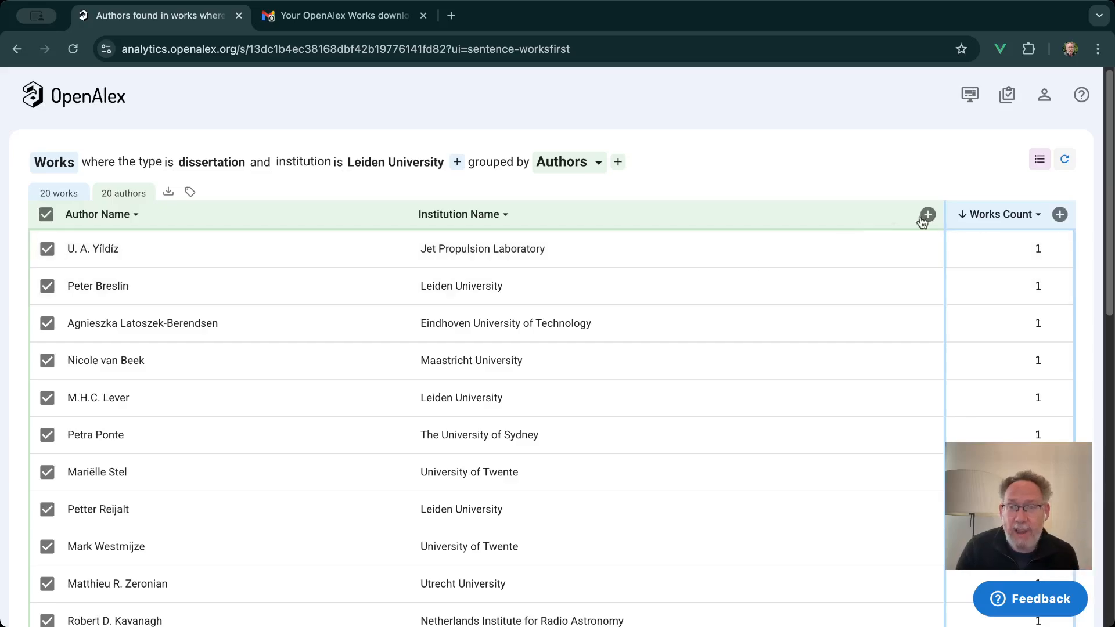
- Start a new works query, filter it to authors matching any item in the label "Leiden PhDs", and run the search
left_click(1066, 166)
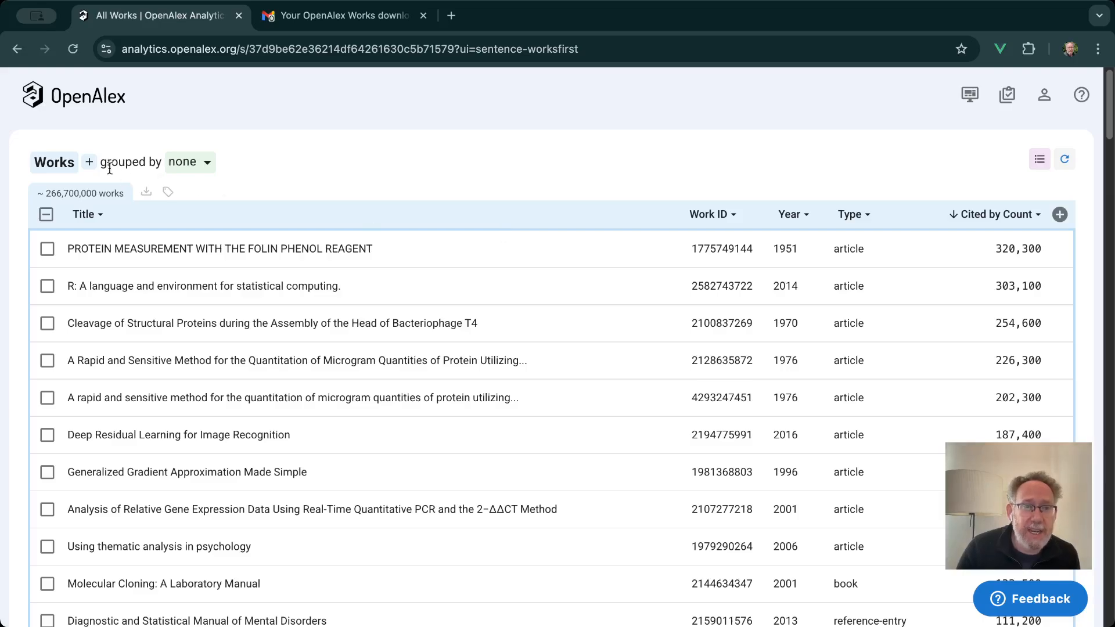
left_click(89, 161)
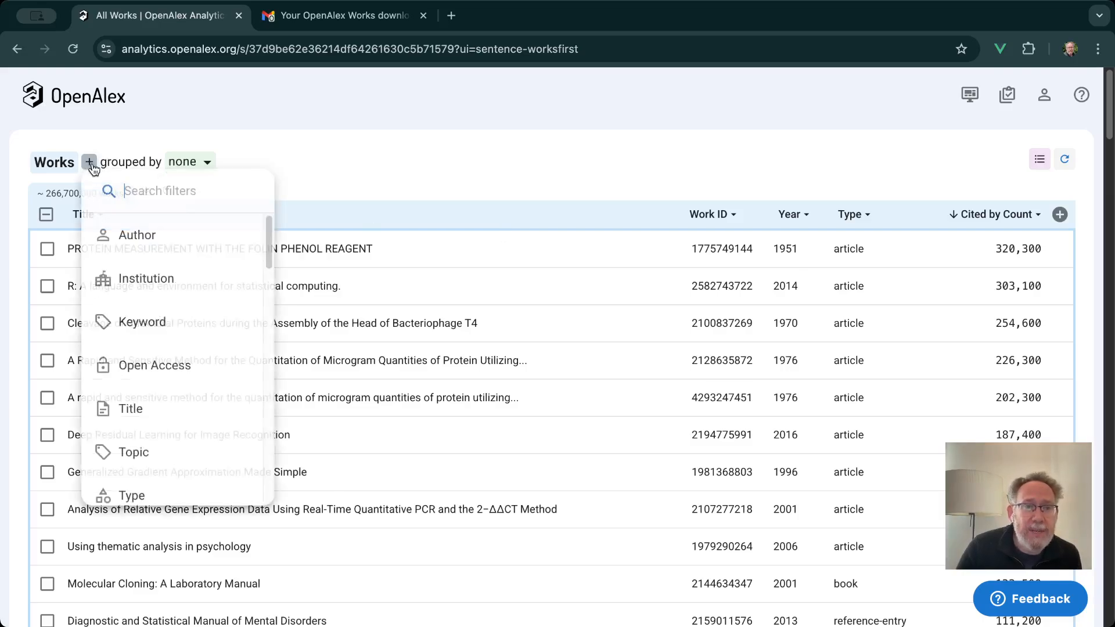
left_click(151, 236)
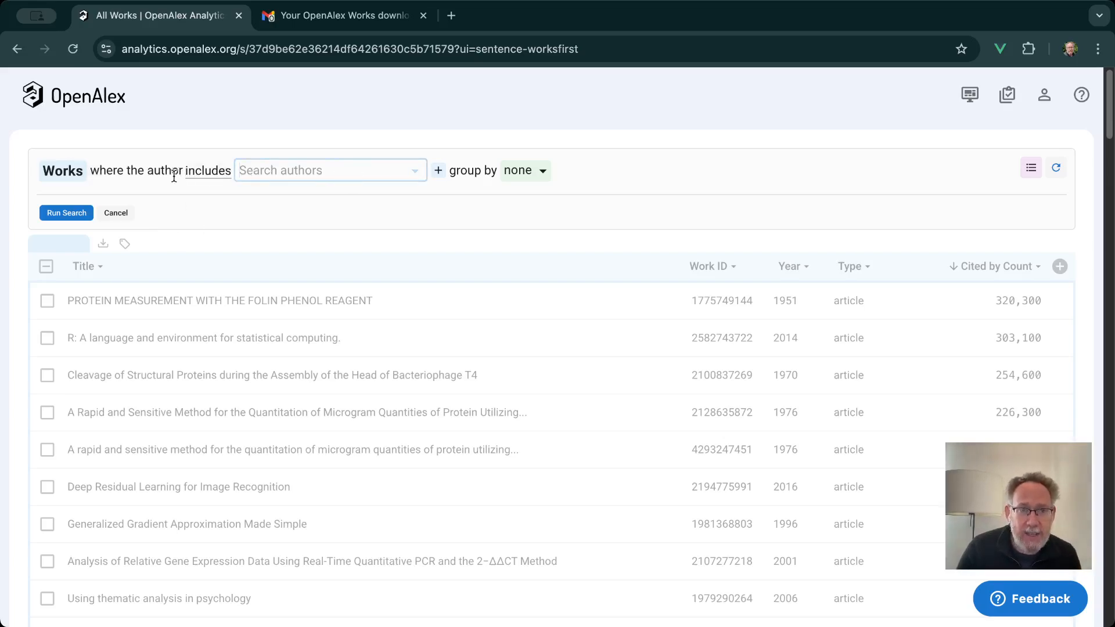
left_click(224, 177)
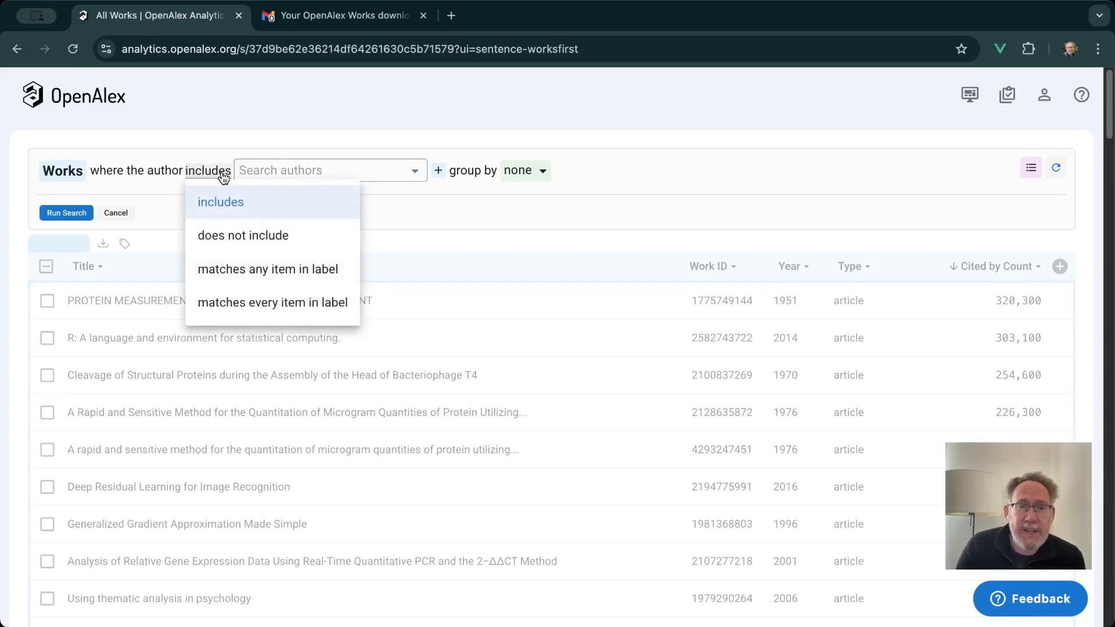
left_click(309, 281)
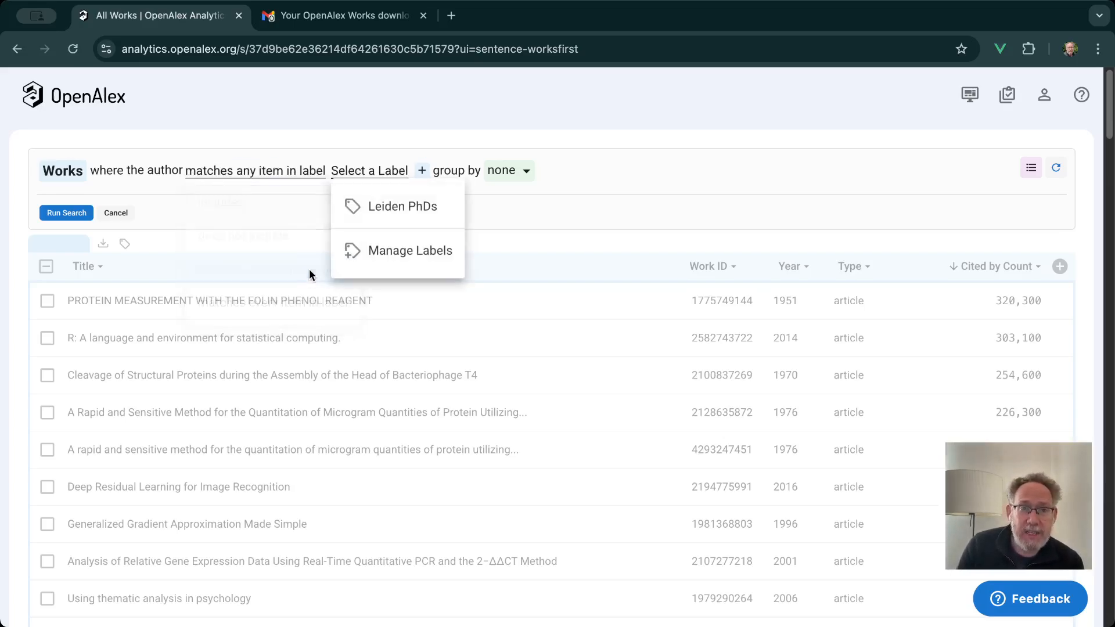
left_click(413, 211)
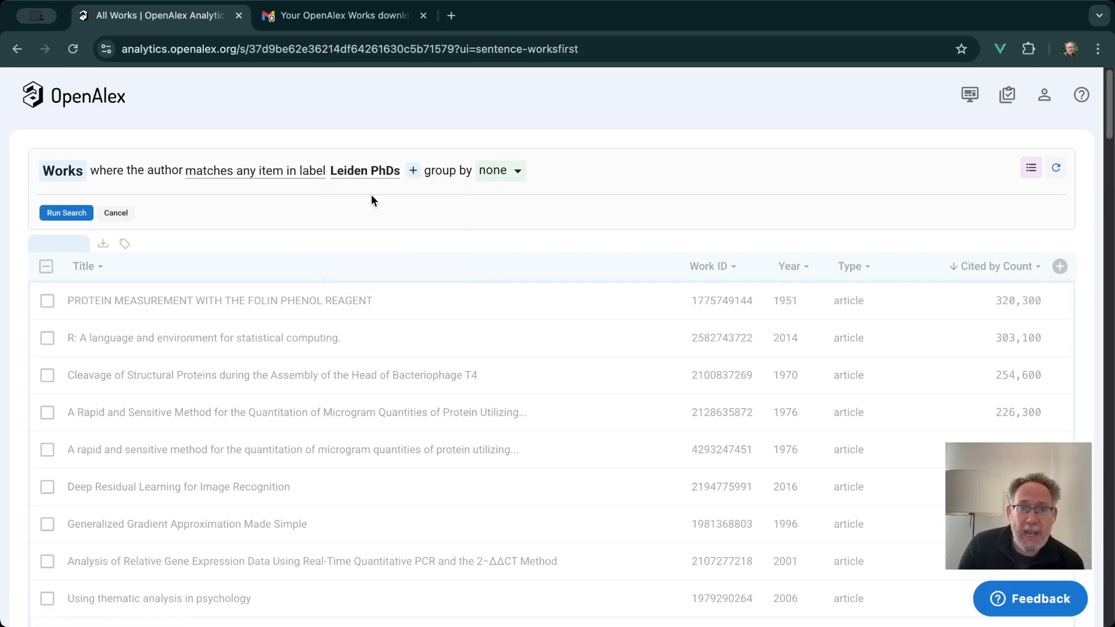
left_click(77, 215)
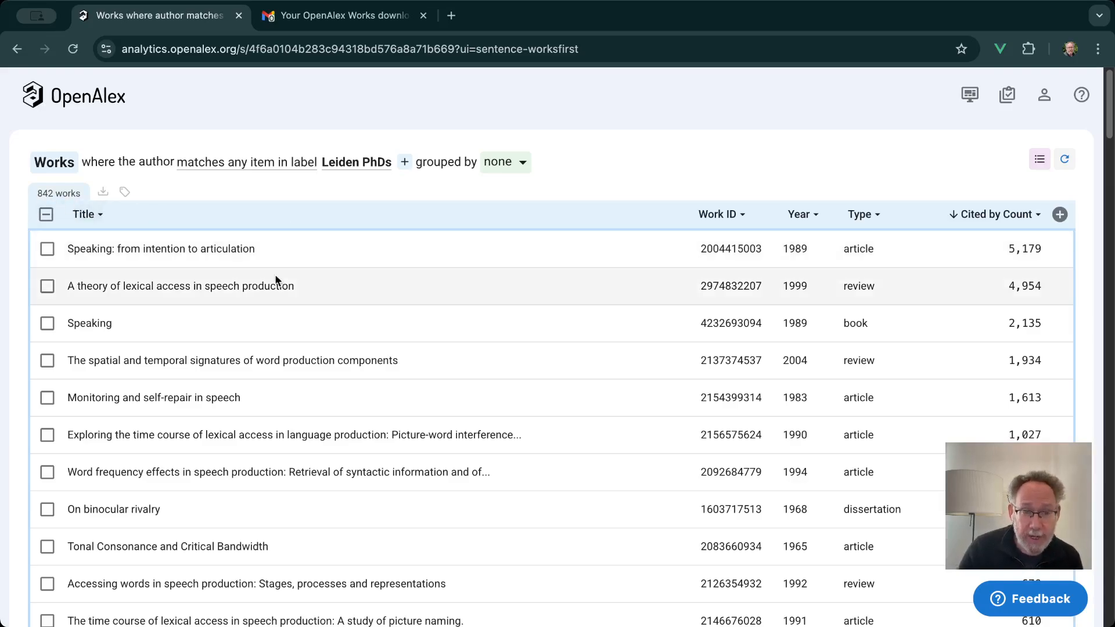
- Review the labelled authors' works, and open the "Leiden PhDs" label from the account's saved labels
scroll(360, 211, "down", 1)
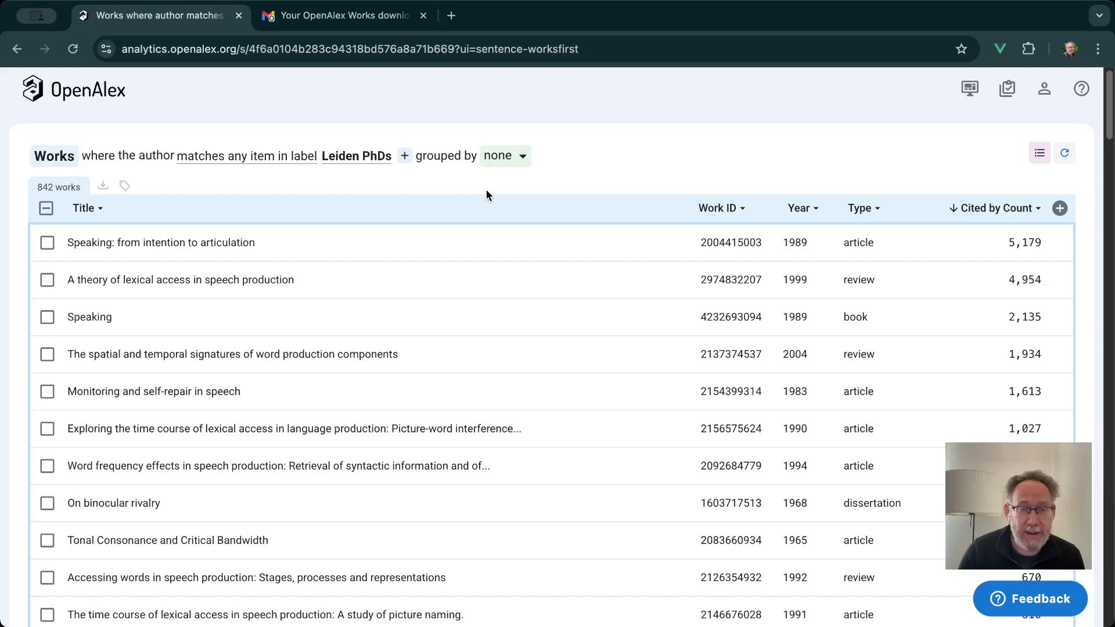
scroll(487, 198, "up", 1)
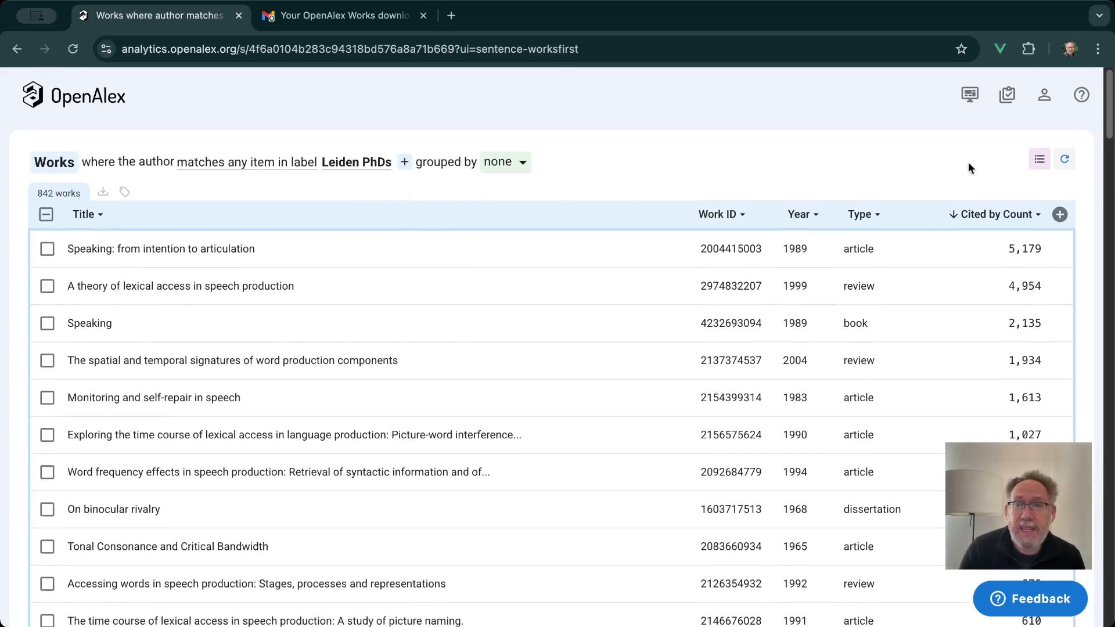
left_click(1045, 97)
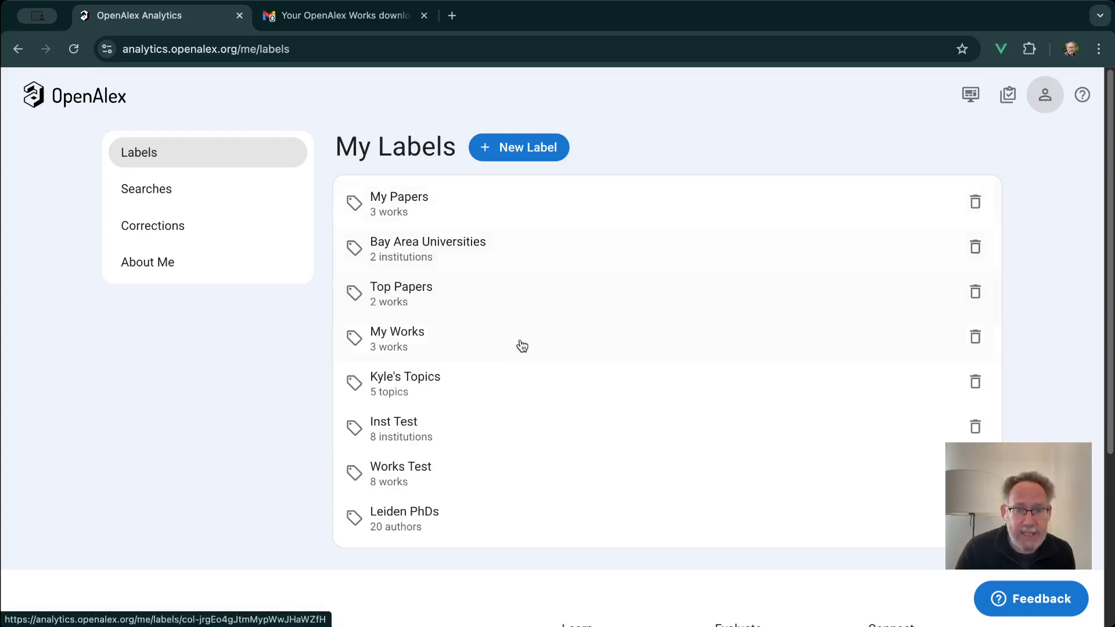
left_click(458, 523)
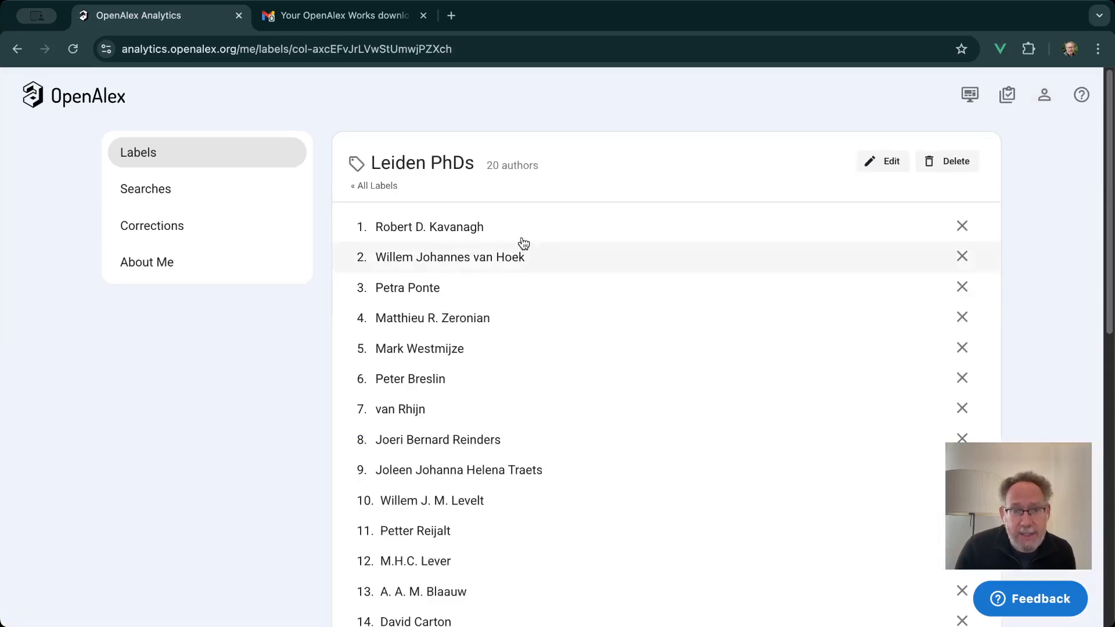
- Review the label's author list and try searching for an author by first name to add, leaving without selecting anyone
scroll(839, 356, "down", 8)
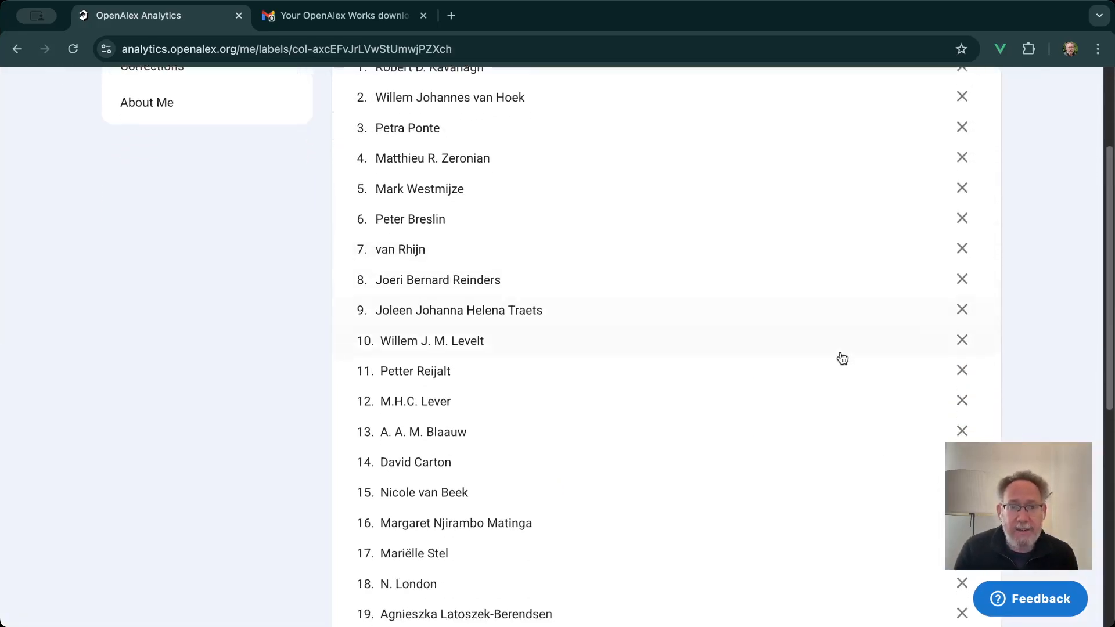
left_click(499, 423)
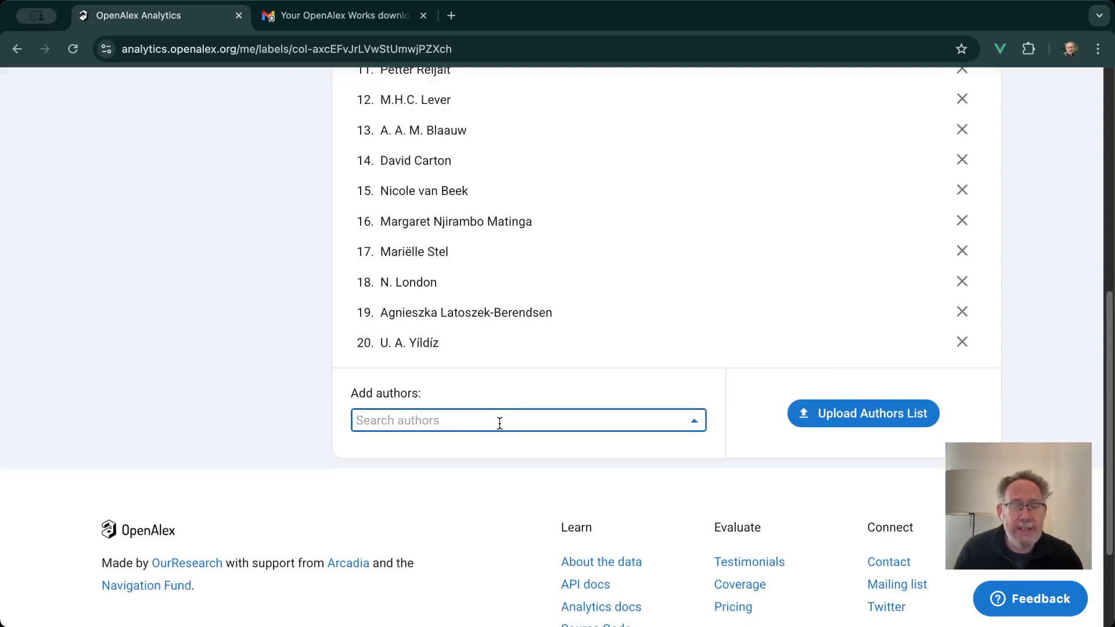
type("jason")
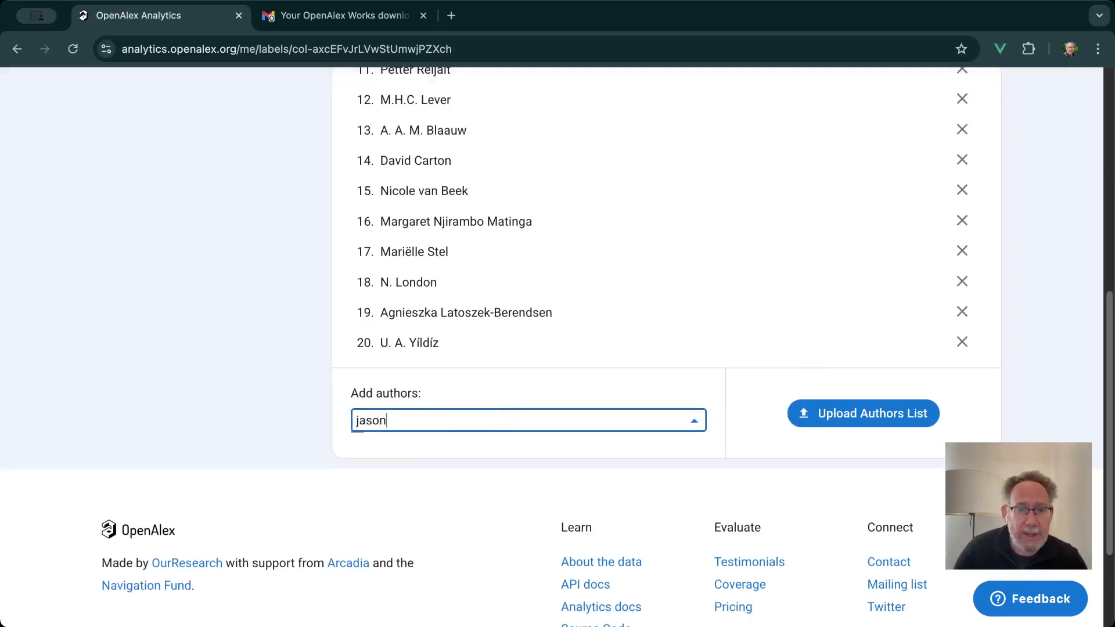
left_click(569, 488)
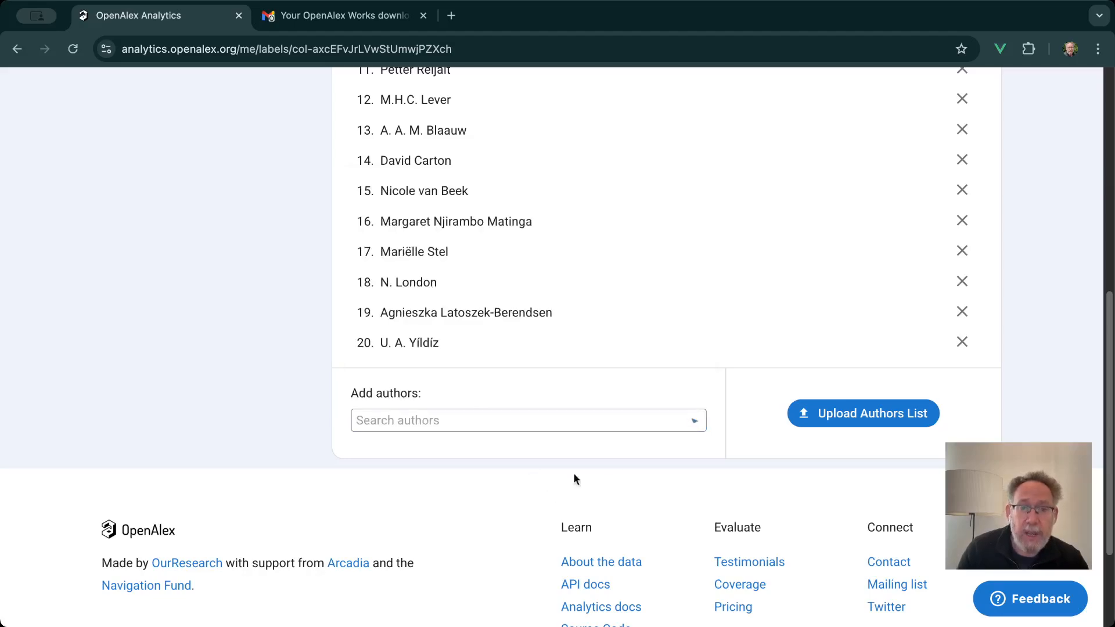
- Look at the bulk author upload for OpenAlex IDs or ORCIDs, and cancel it without entering any
left_click(862, 426)
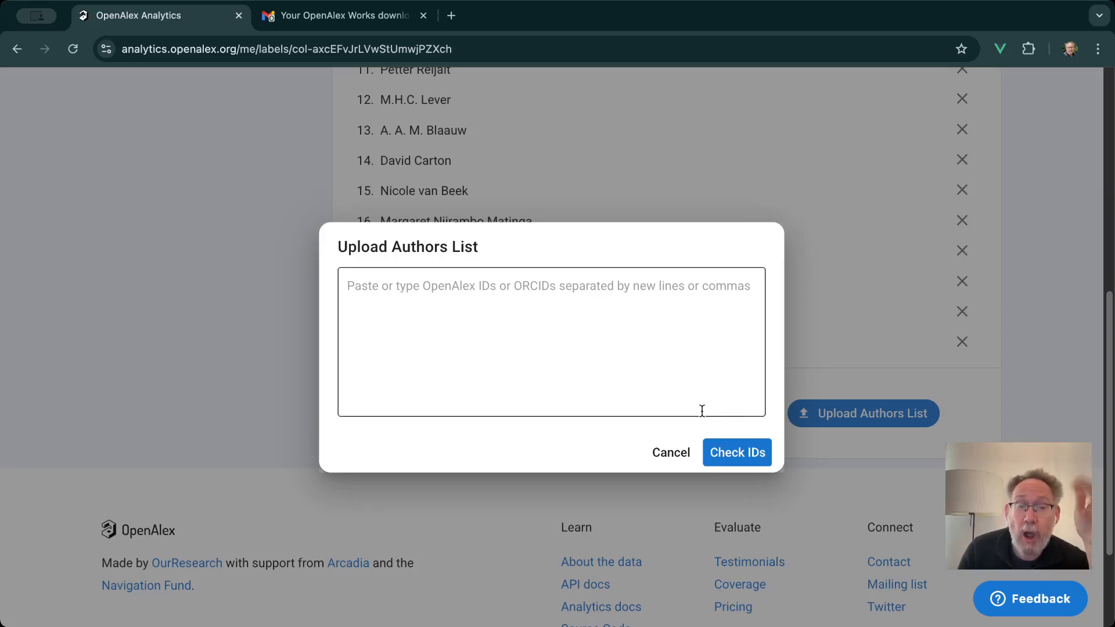
left_click(656, 396)
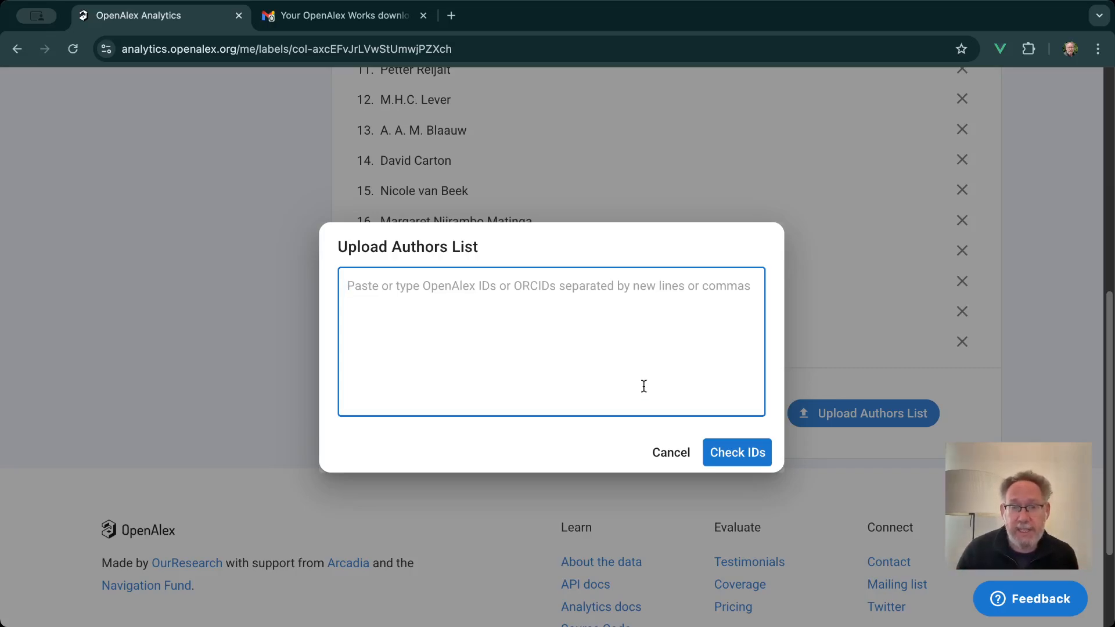
left_click(677, 459)
scroll(656, 378, "up", 10)
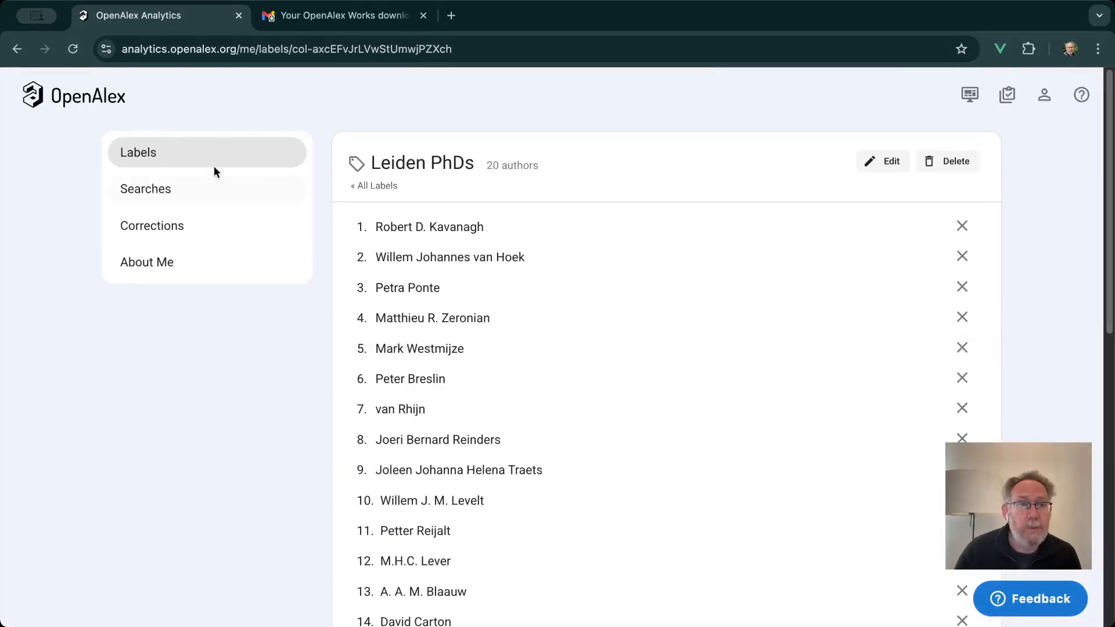
- Search the Analytics home page examples for "arizon" and open the query on the University of Arizona's climate change research types
left_click(100, 103)
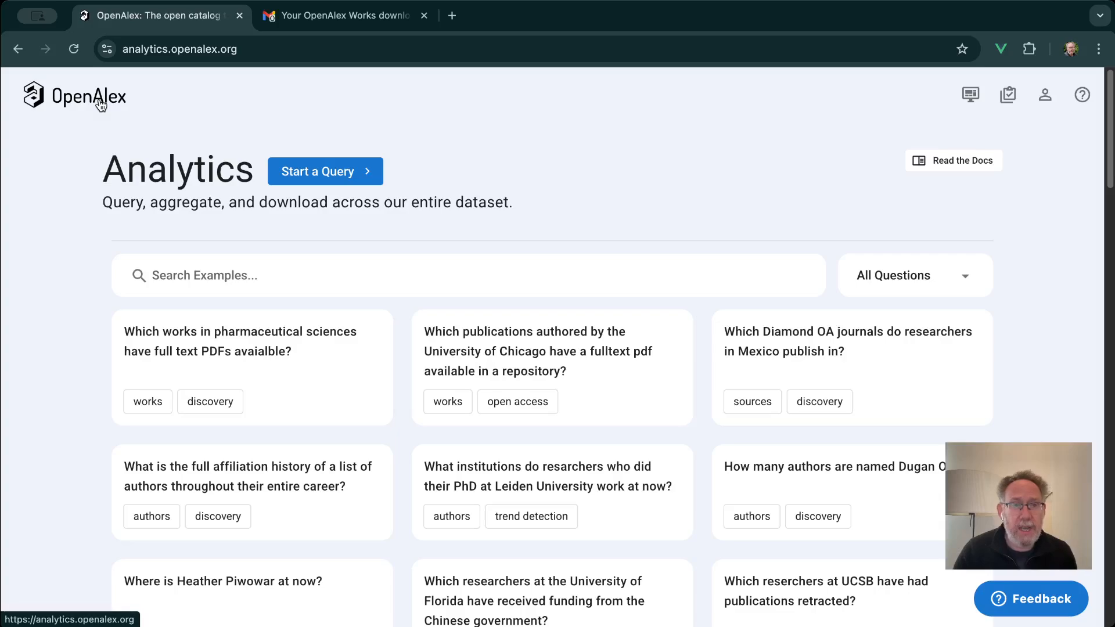
left_click(285, 286)
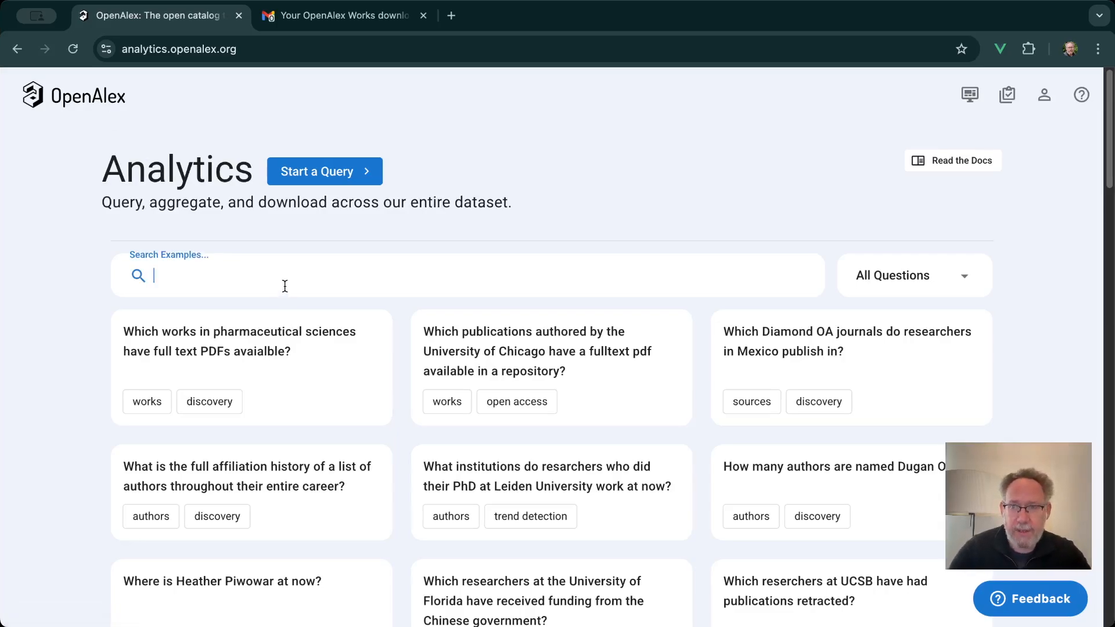
type("arizon")
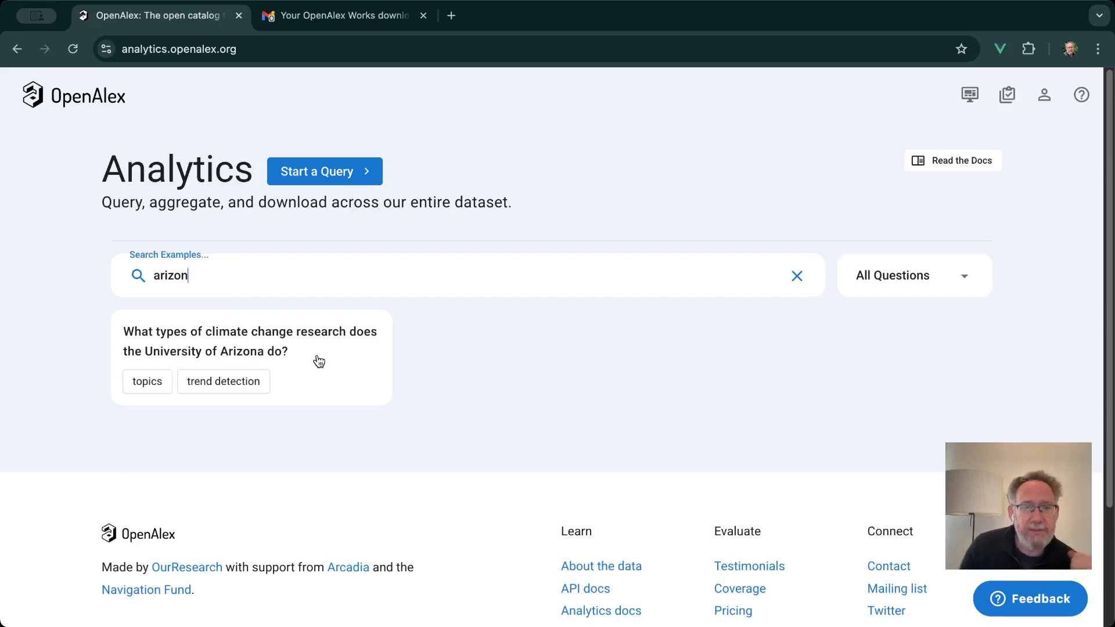
left_click(224, 340)
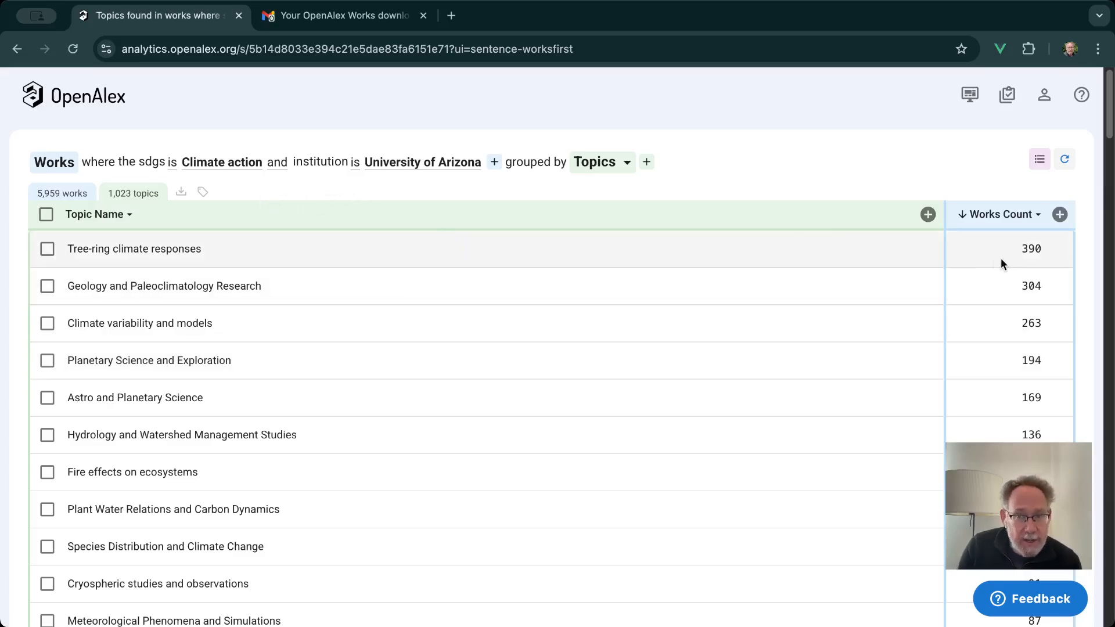
- Check which metrics can be added to the University of Arizona results, cancel, and review the topics ranked by works count
left_click(1060, 214)
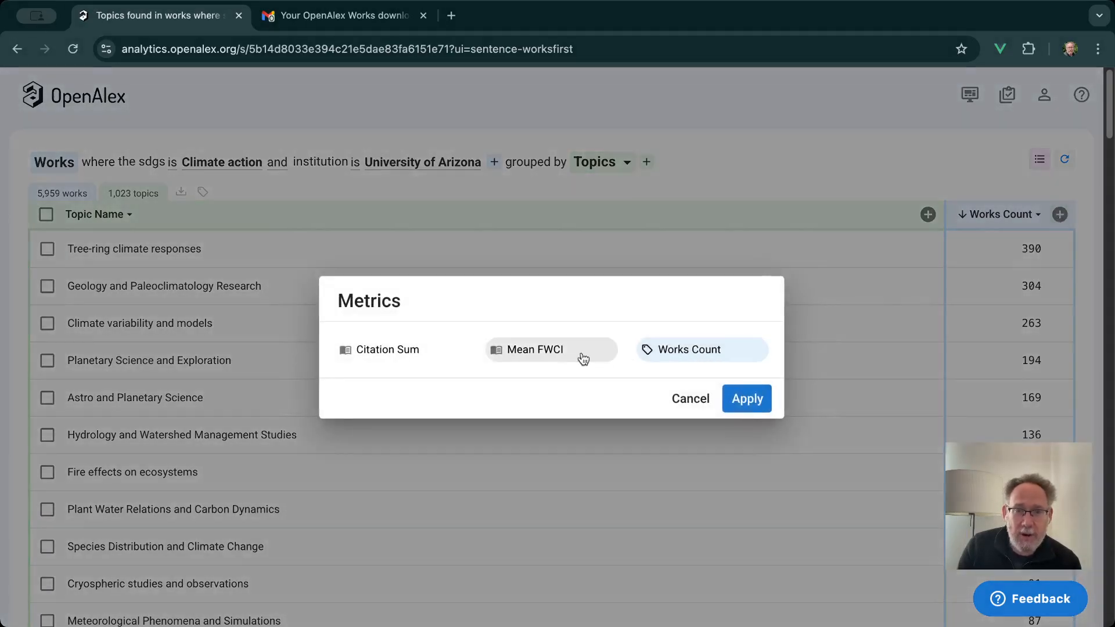
left_click(690, 398)
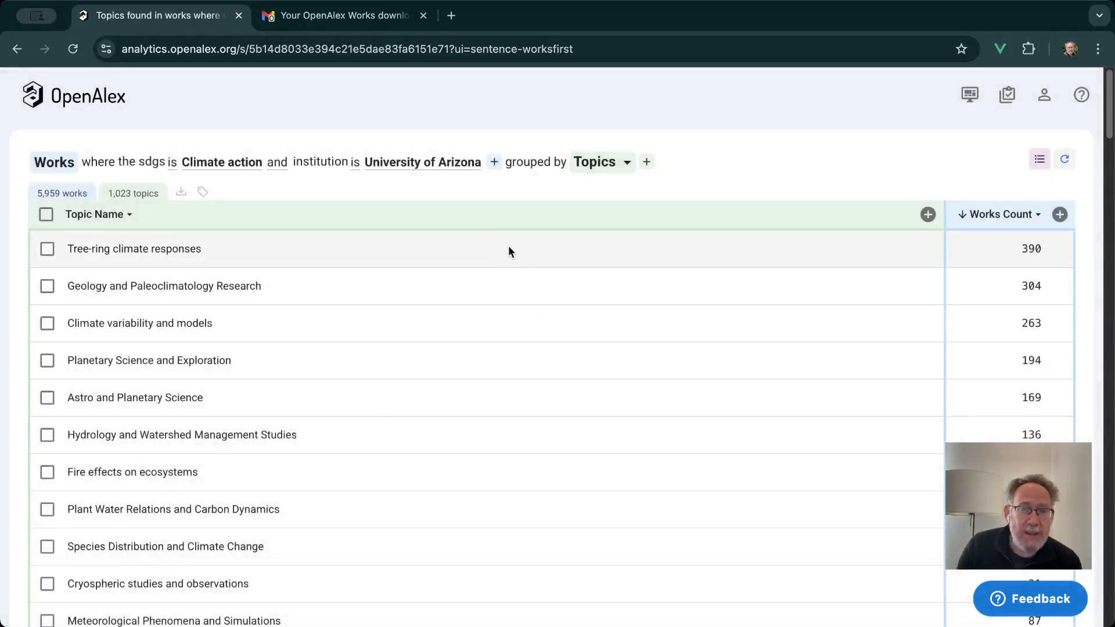
scroll(512, 253, "down", 2)
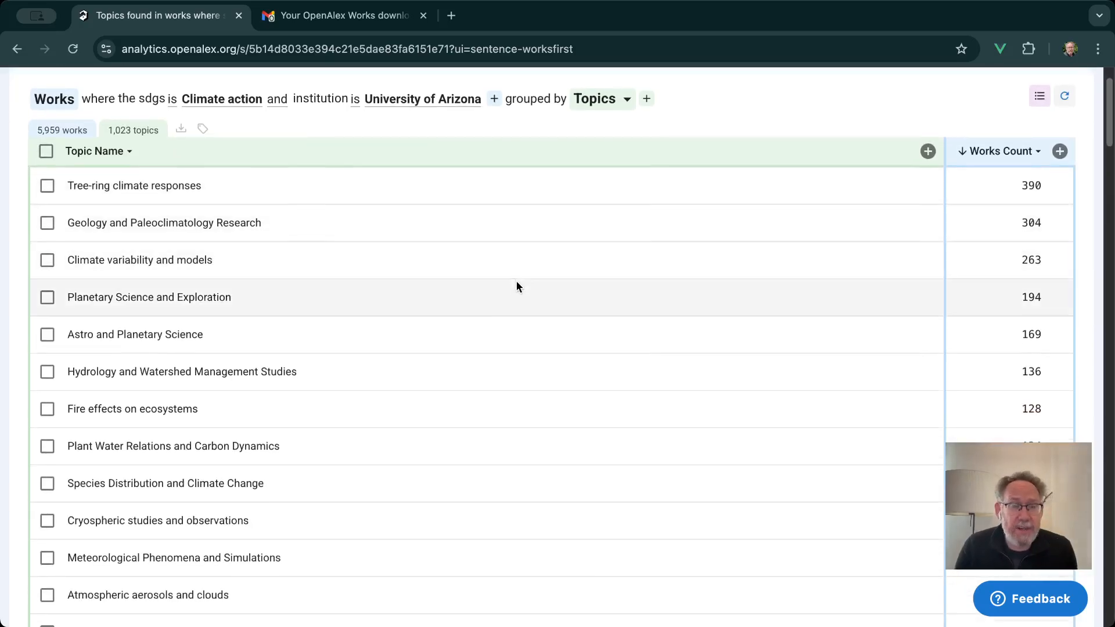
scroll(517, 286, "down", 5)
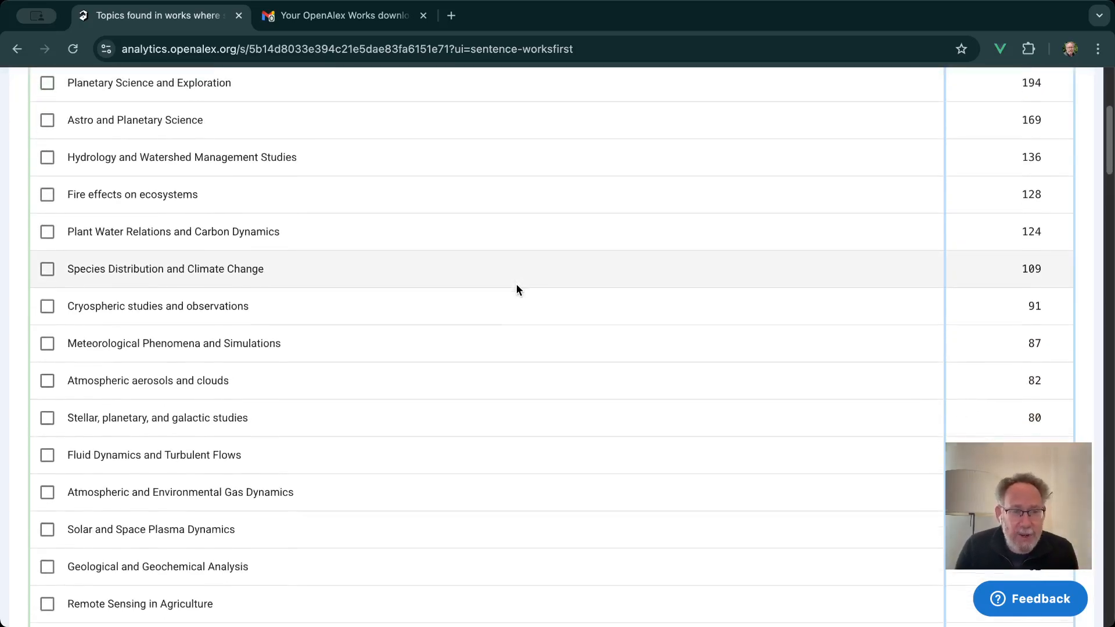
scroll(518, 287, "down", 3)
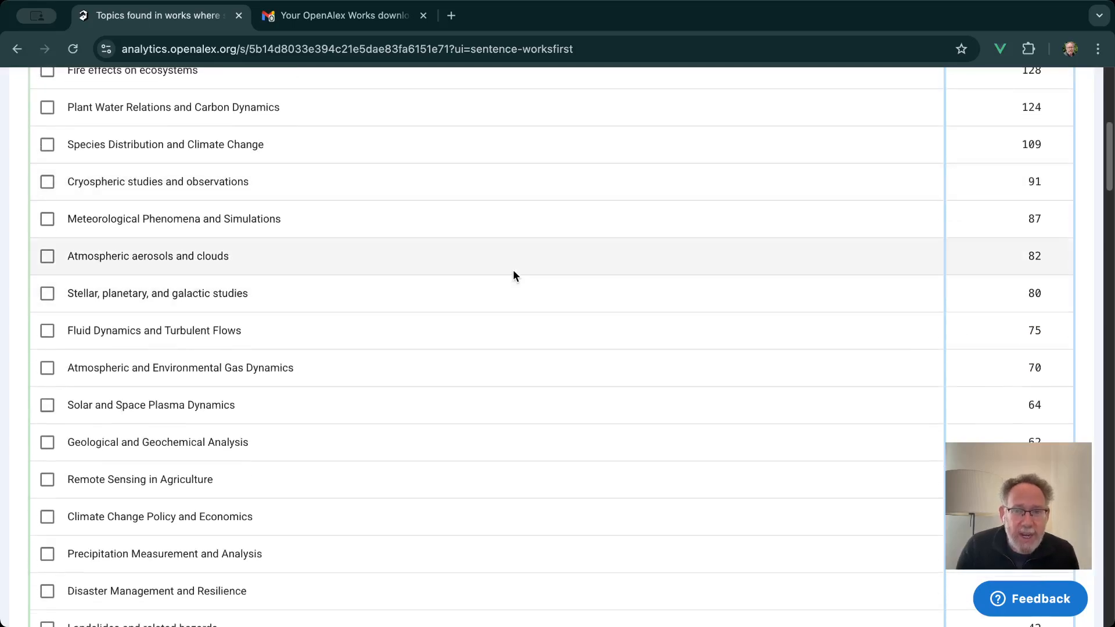
scroll(515, 343, "up", 10)
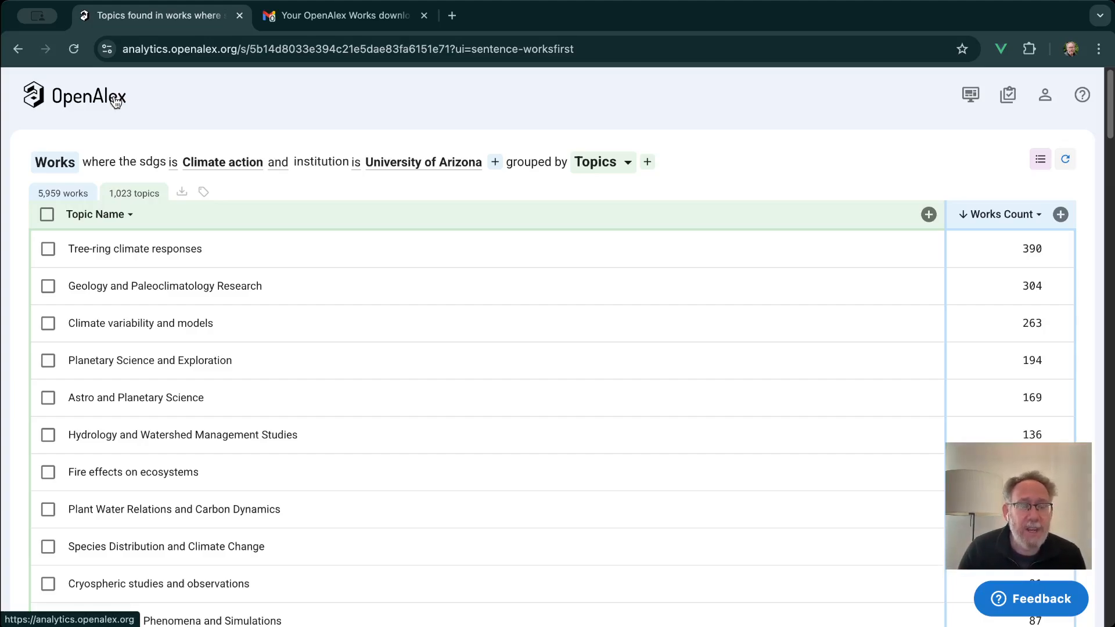
- Search the Analytics home page examples for "cyber" and open the query on which countries Spain collaborates with on cybersecurity
left_click(100, 101)
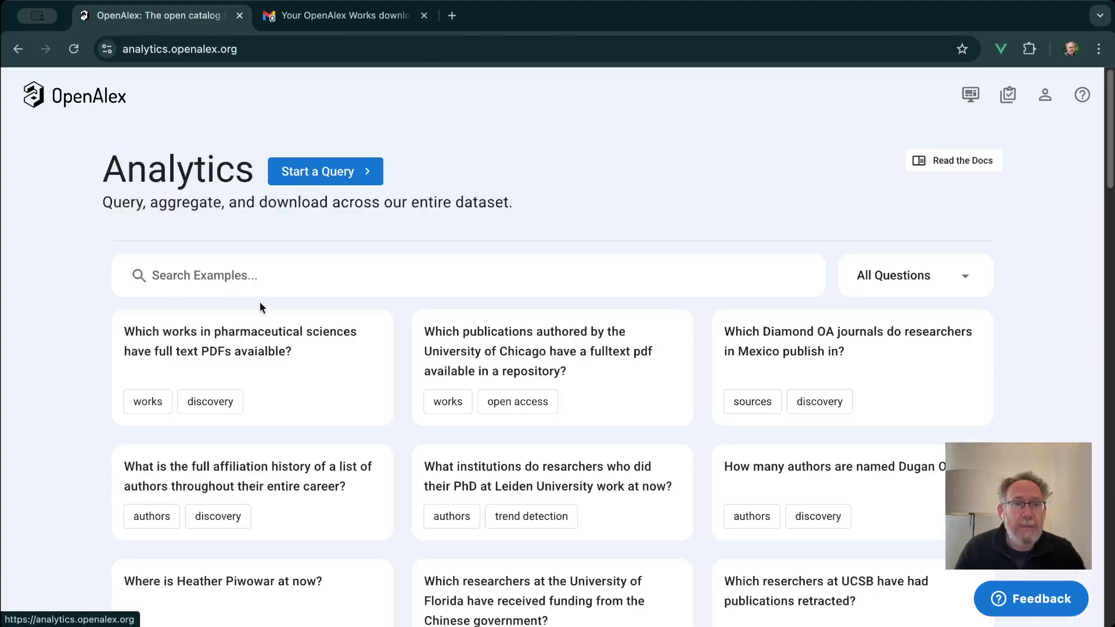
left_click(266, 281)
type("cy")
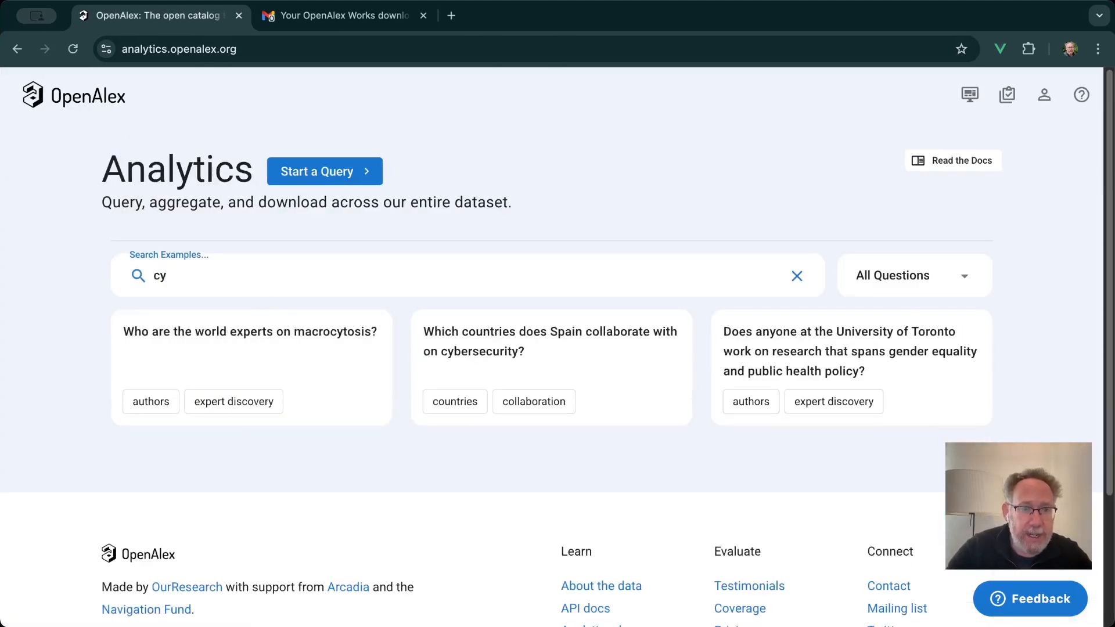
type("ber")
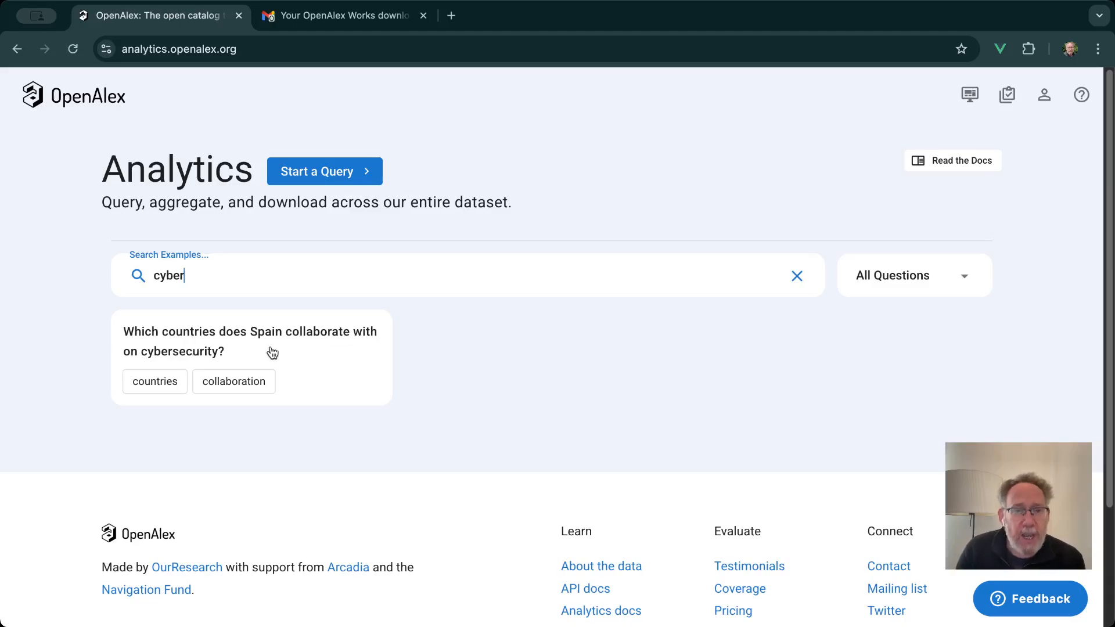
left_click(204, 356)
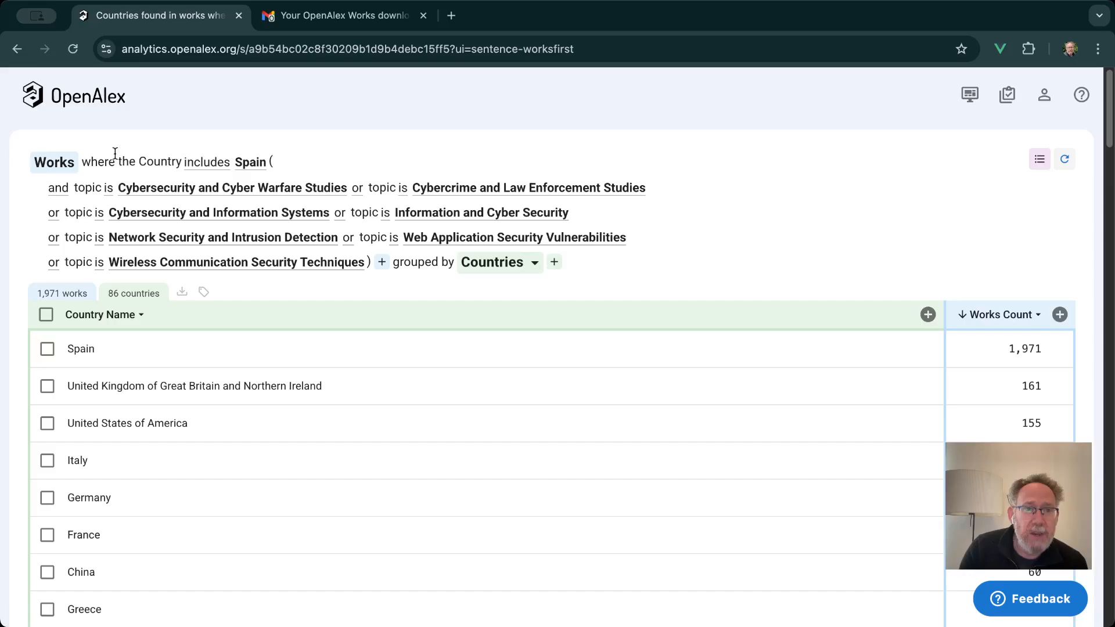
- Open the query's outline editor, try joining the nested topic conditions with "and", and restore "or"
mouse_move(272, 158)
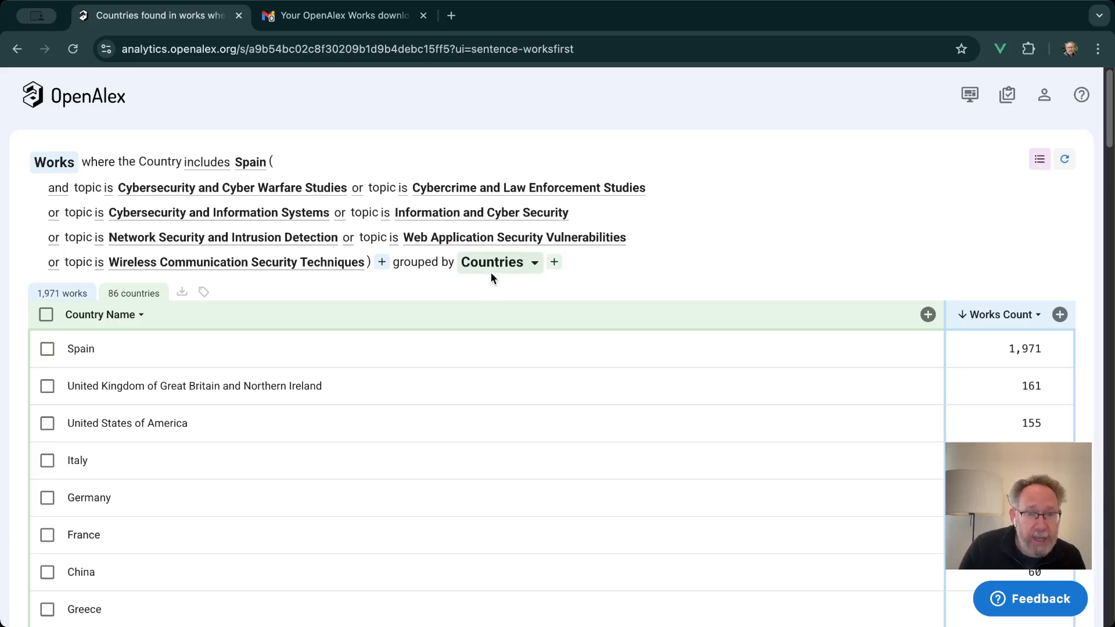
left_click(1036, 163)
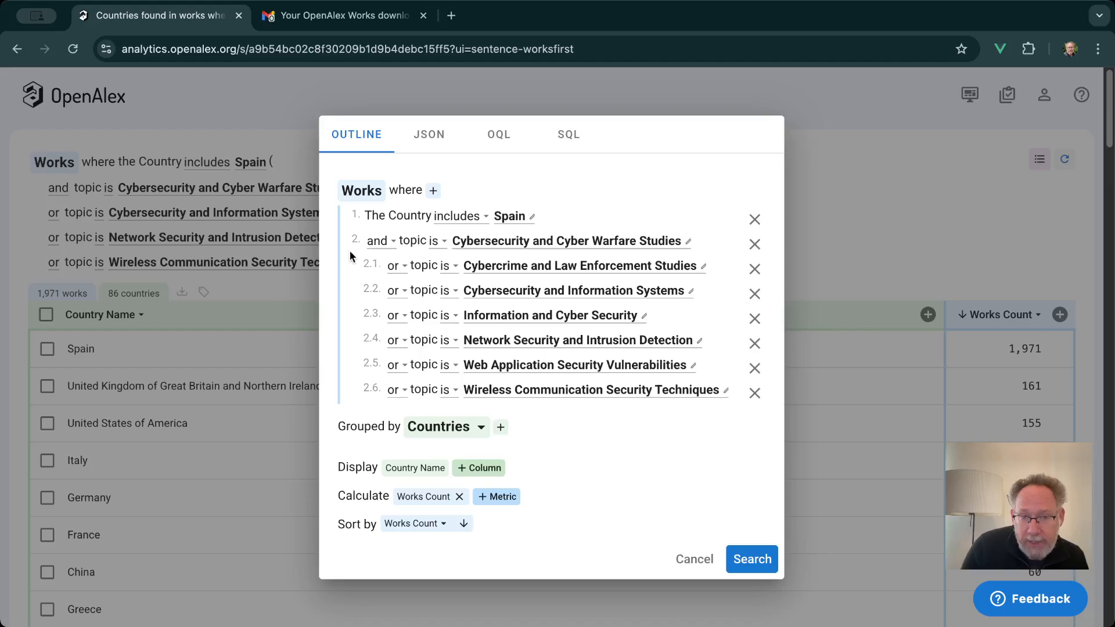
left_click(399, 395)
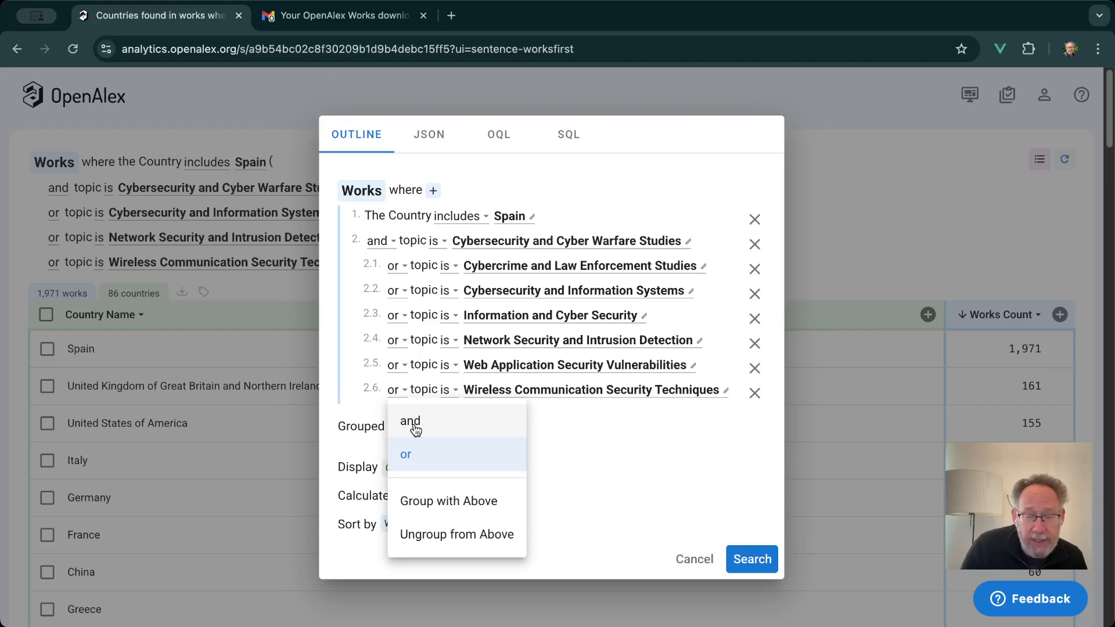
left_click(410, 421)
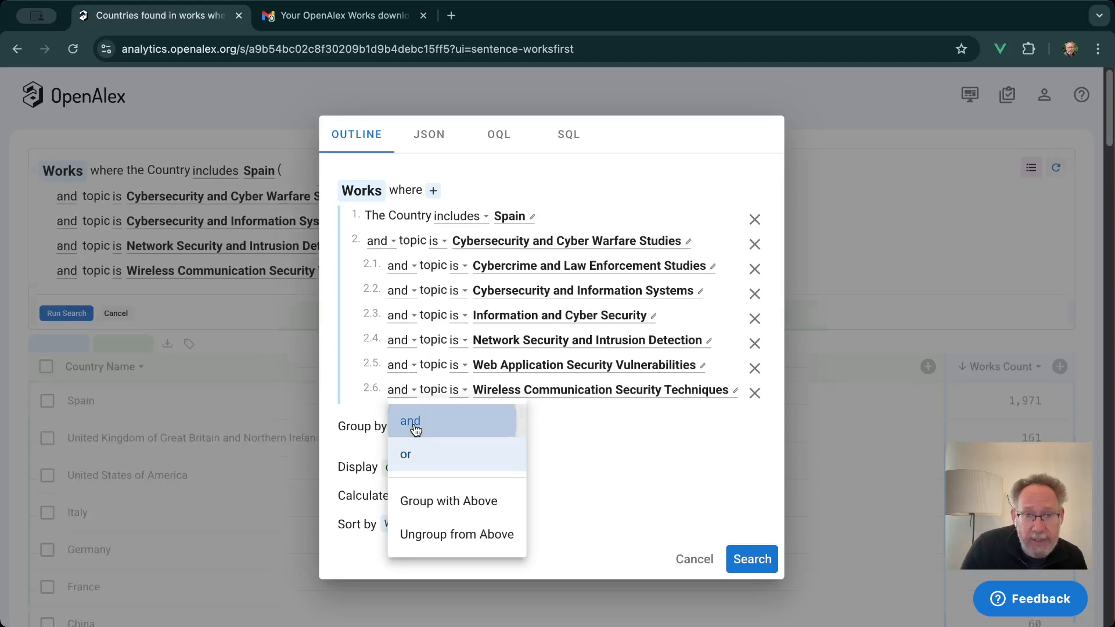
left_click(401, 392)
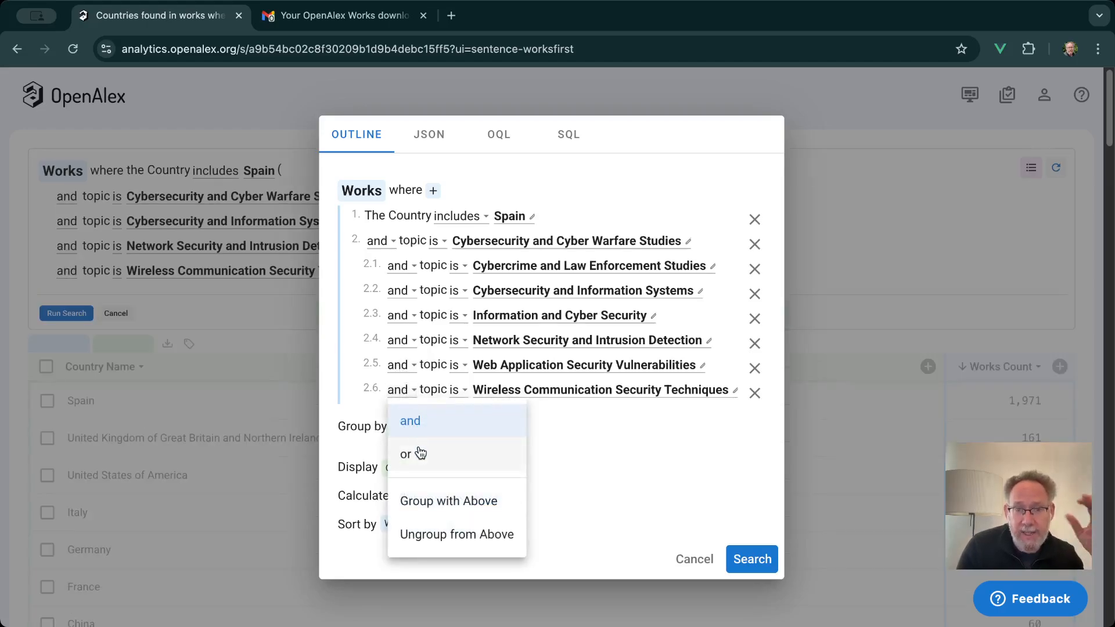
left_click(418, 454)
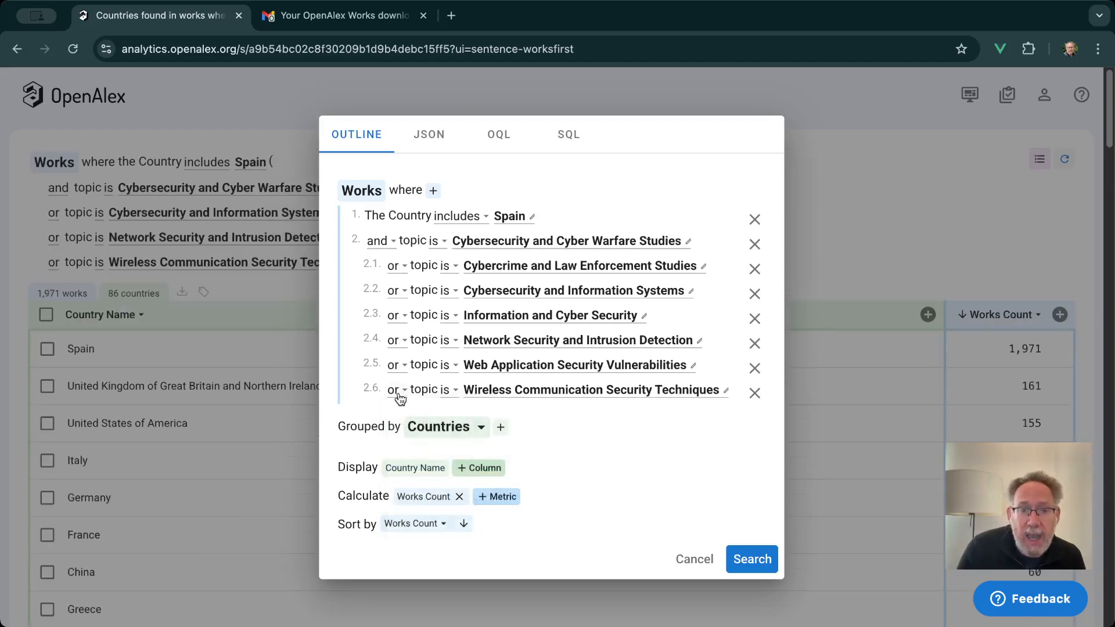
- Try nesting Wireless Communication Security Techniques under Web Application Security Vulnerabilities with "and", and ungroup it again
left_click(400, 392)
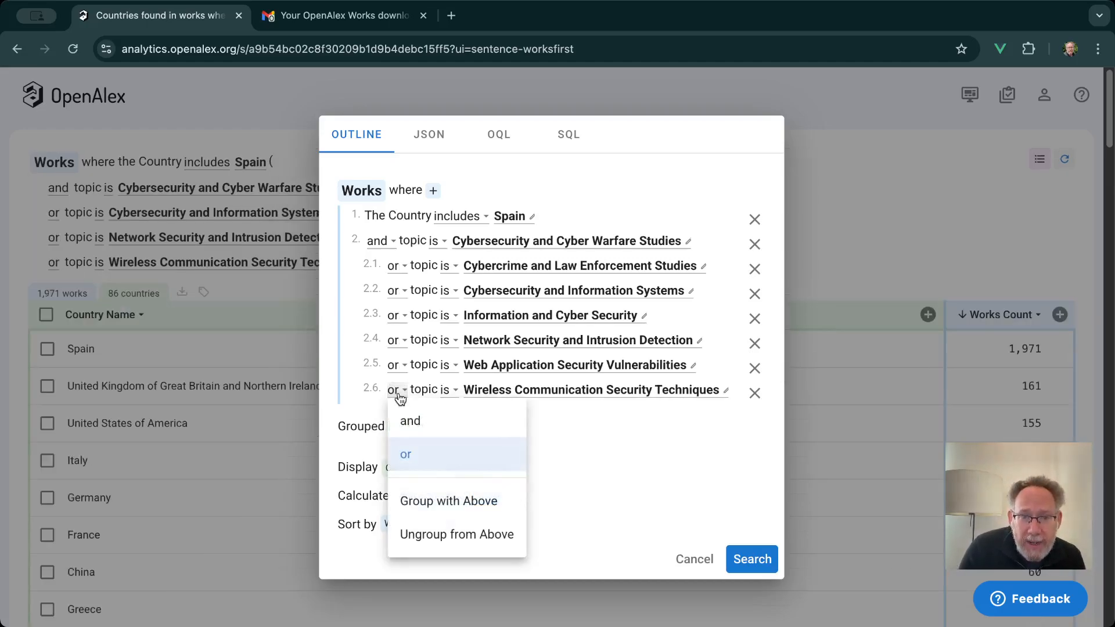
left_click(438, 515)
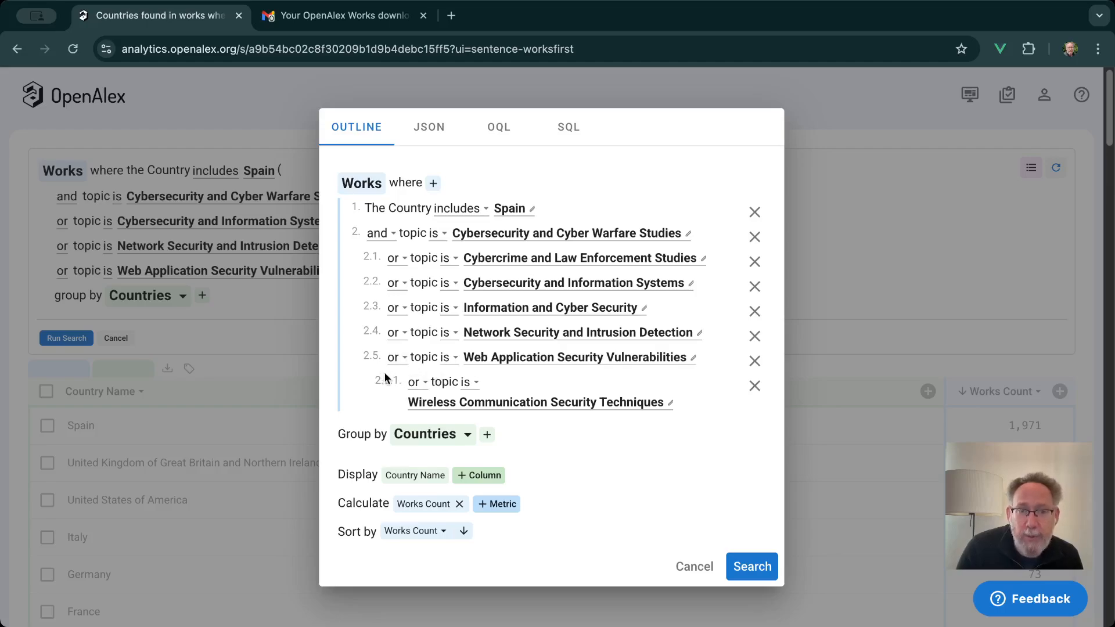
left_click(414, 386)
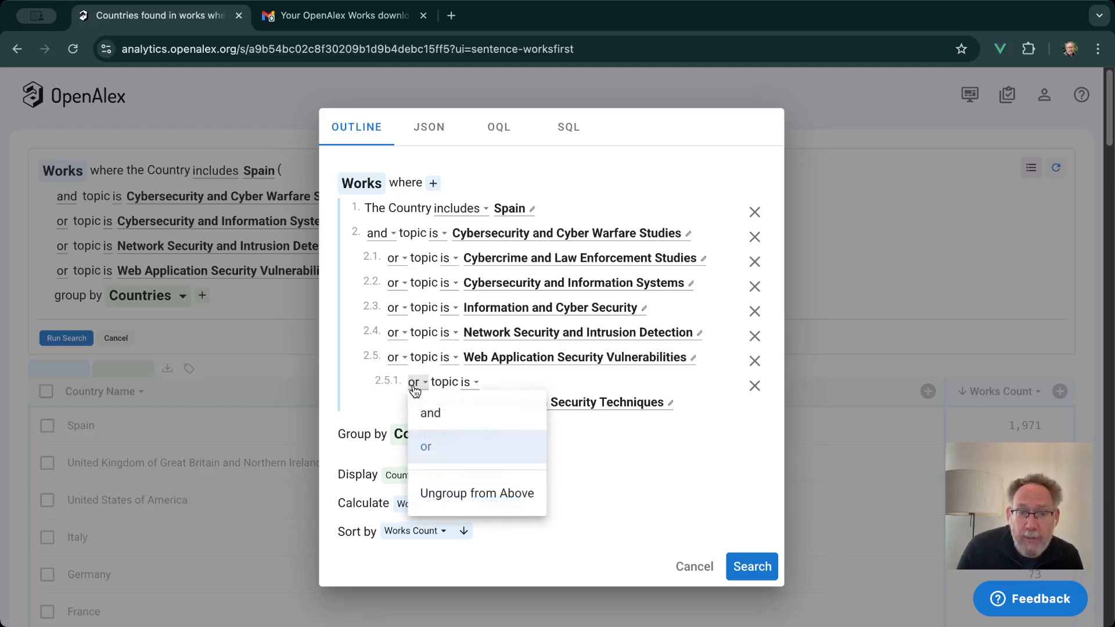
left_click(440, 419)
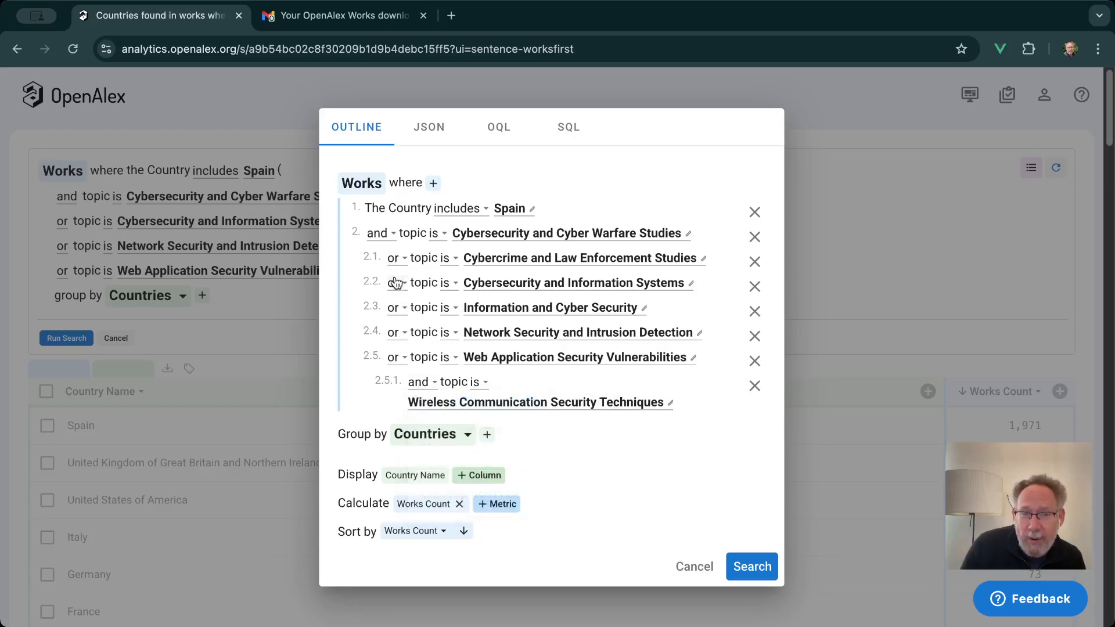
left_click(427, 384)
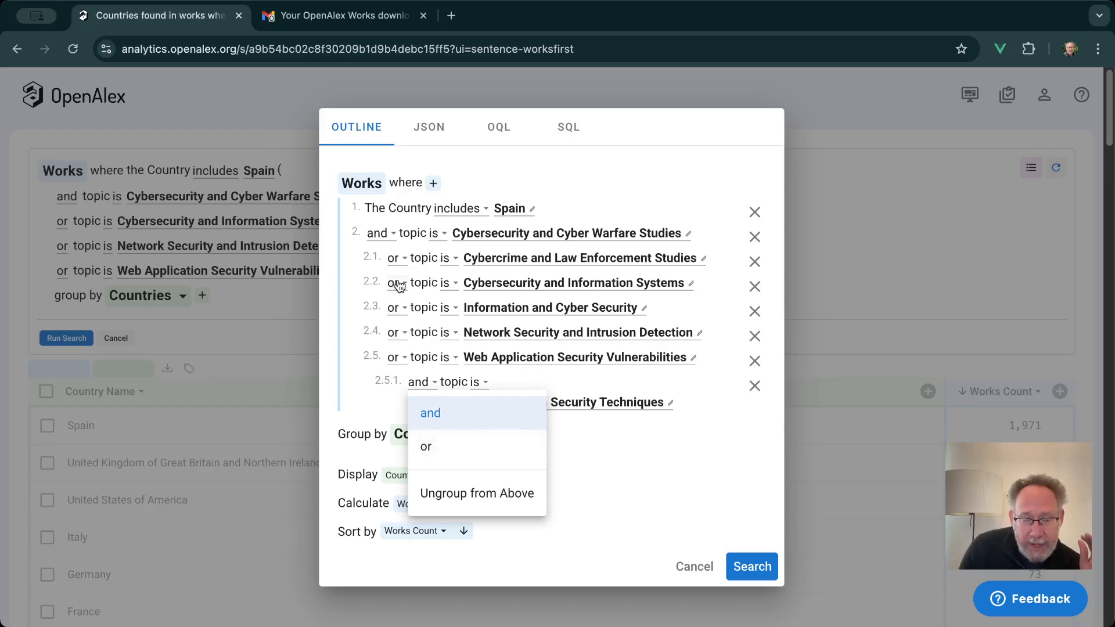
left_click(445, 495)
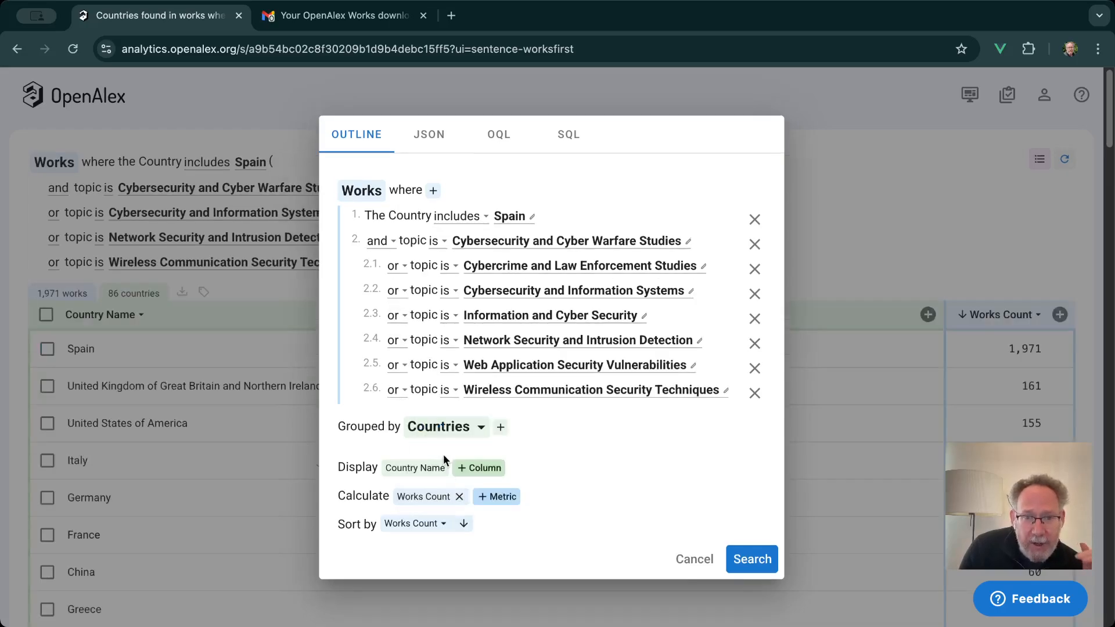
- Try ungrouping Wireless Communication Security Techniques from the nested topic conditions, group it with them again, and cancel the outline editor
left_click(394, 401)
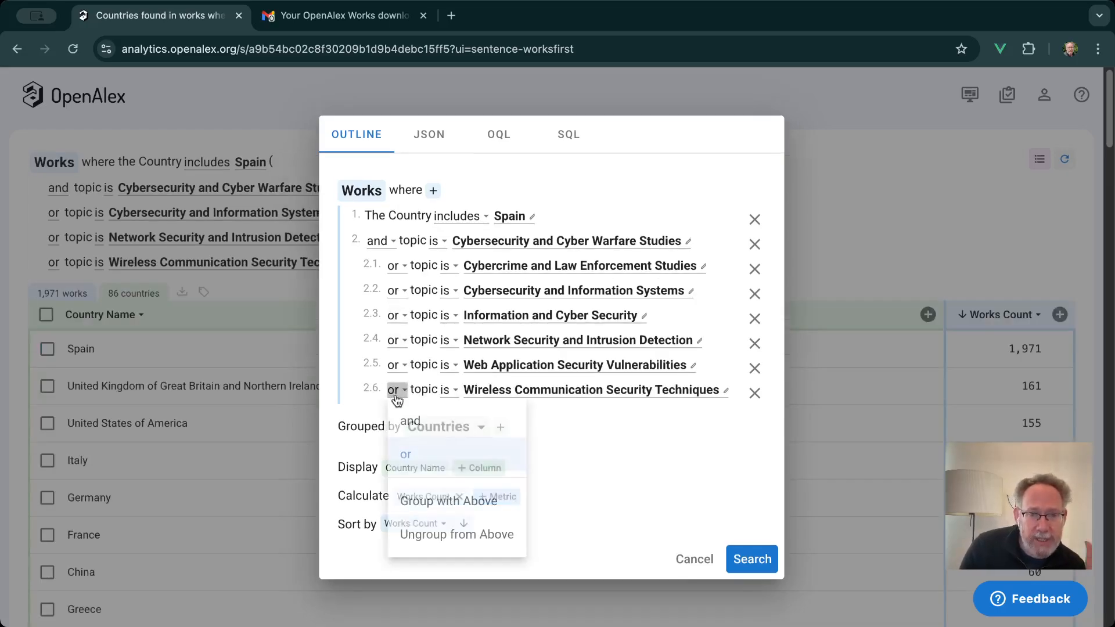
left_click(428, 531)
left_click(386, 397)
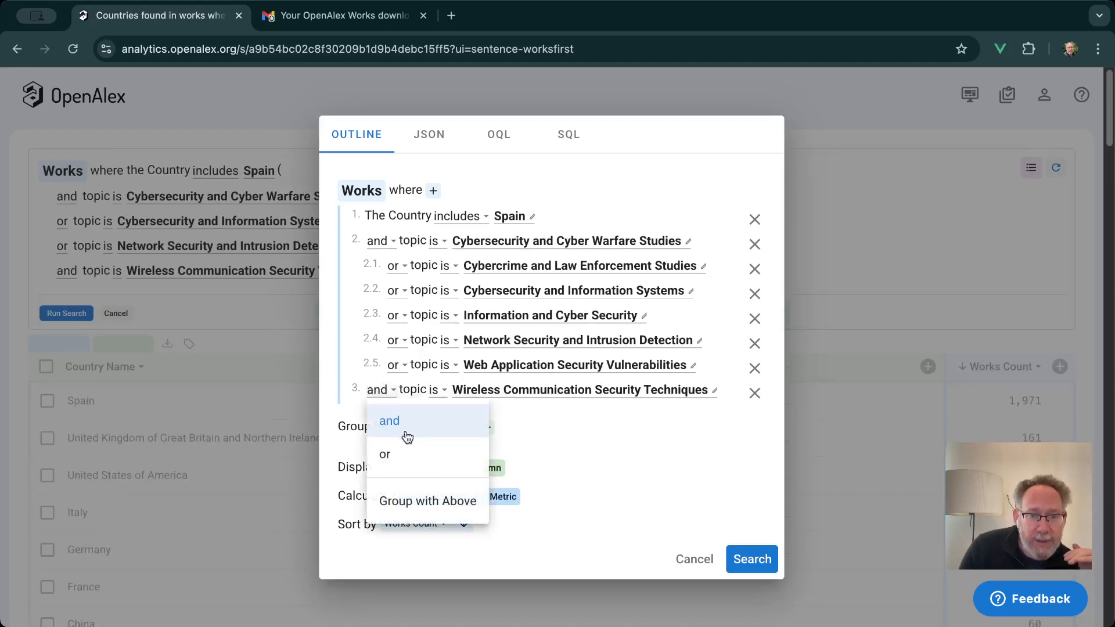
left_click(417, 503)
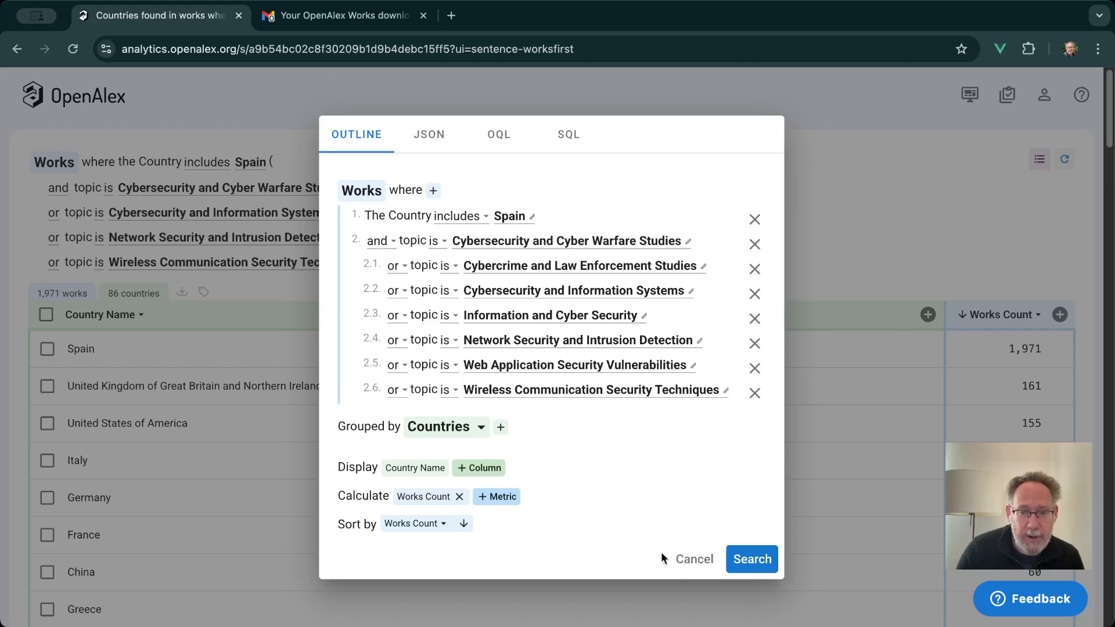
left_click(696, 562)
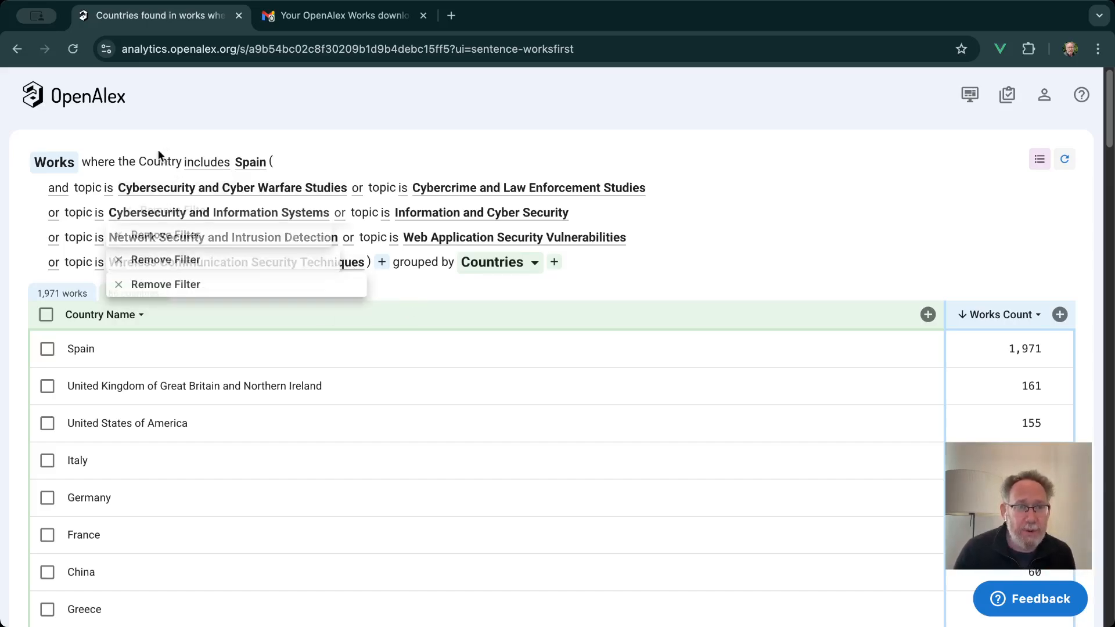
- Return to the Analytics home page and browse the example questions
left_click(98, 105)
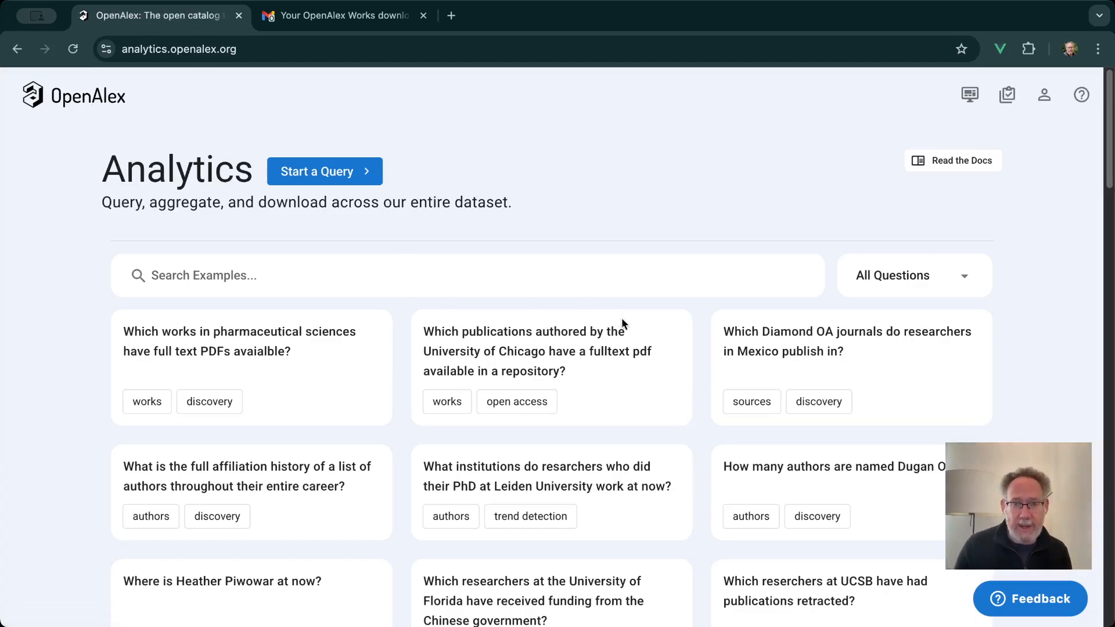
scroll(630, 331, "down", 8)
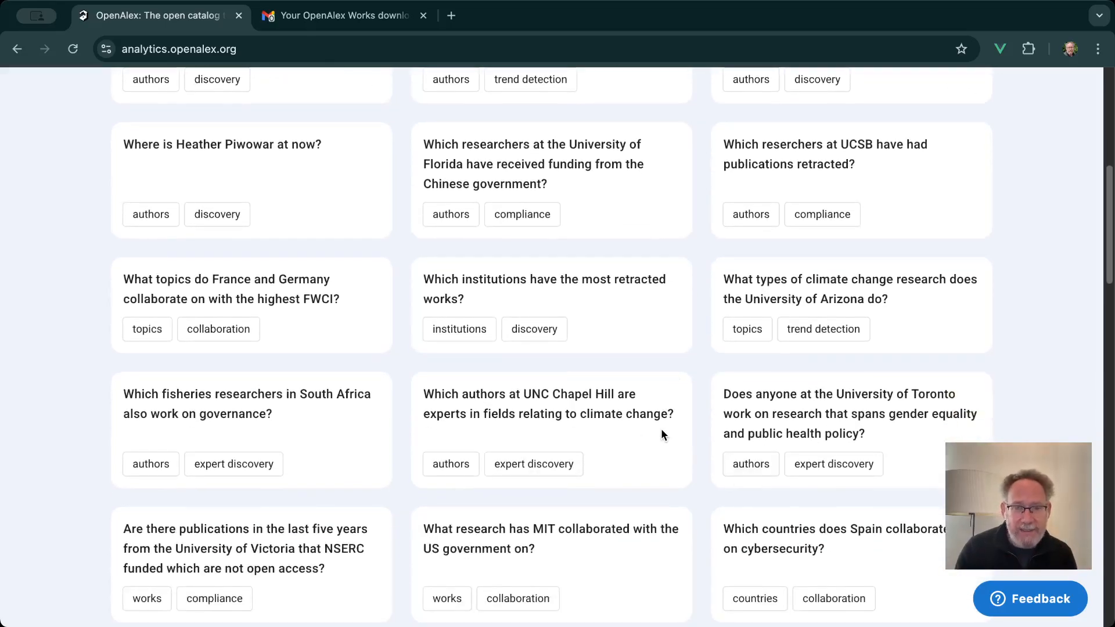
scroll(662, 434, "down", 2)
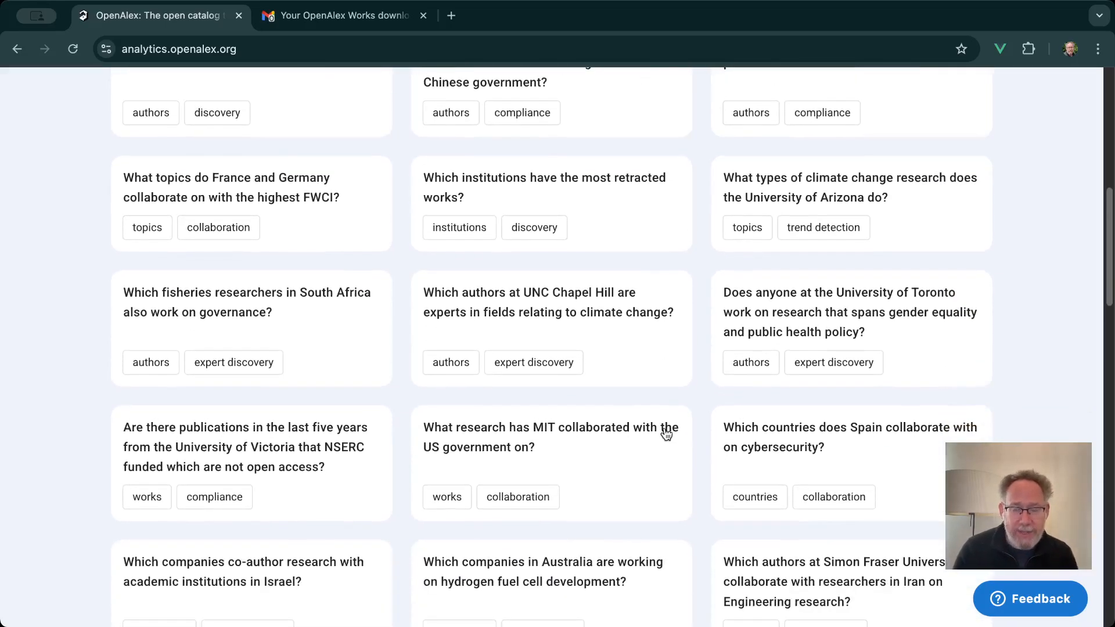
scroll(667, 434, "up", 9)
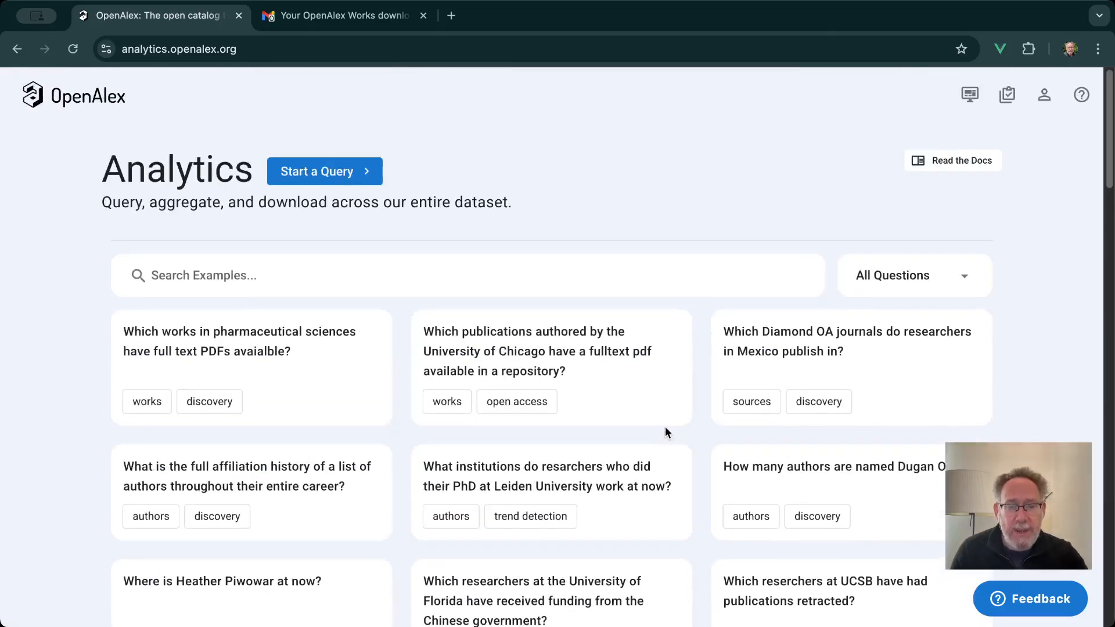